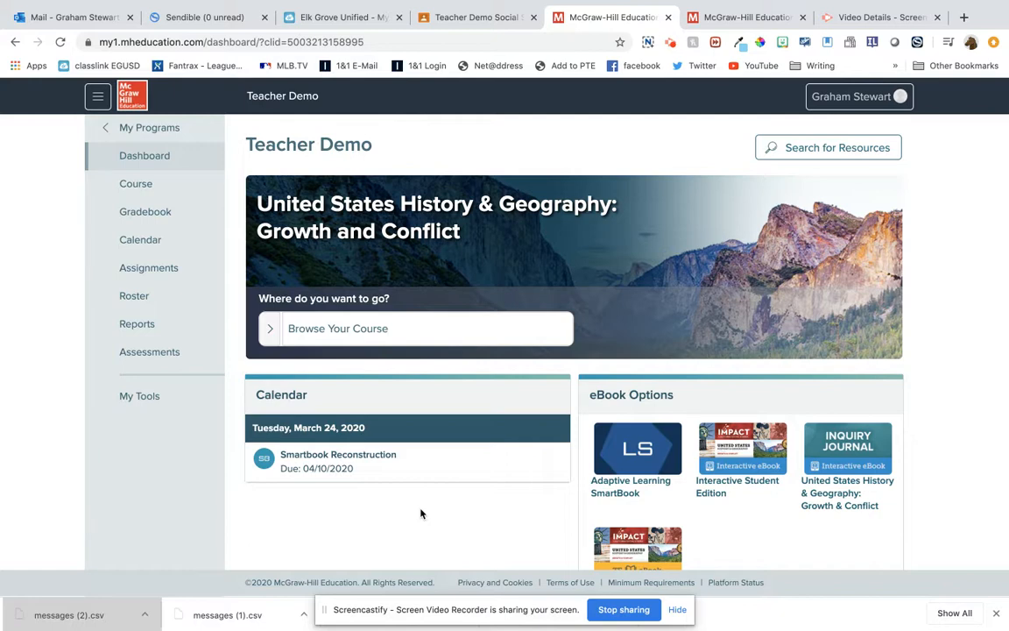
Open the Teacher Demo class's assignments and start adding an Online Questions assignment
{"action": "left_click", "coordinate": [157, 277]}
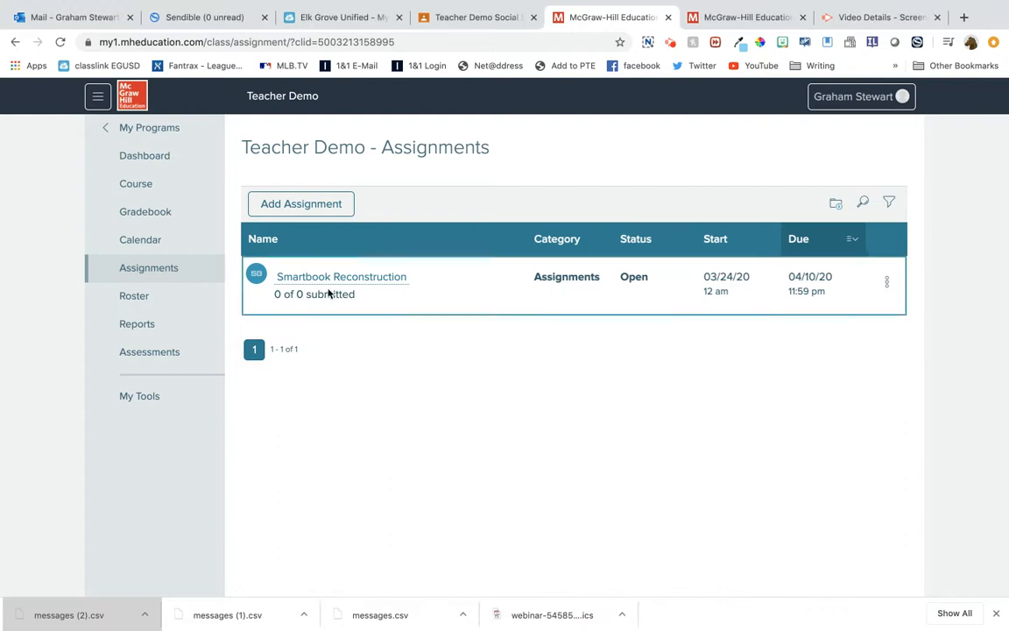
{"action": "left_click", "coordinate": [295, 202]}
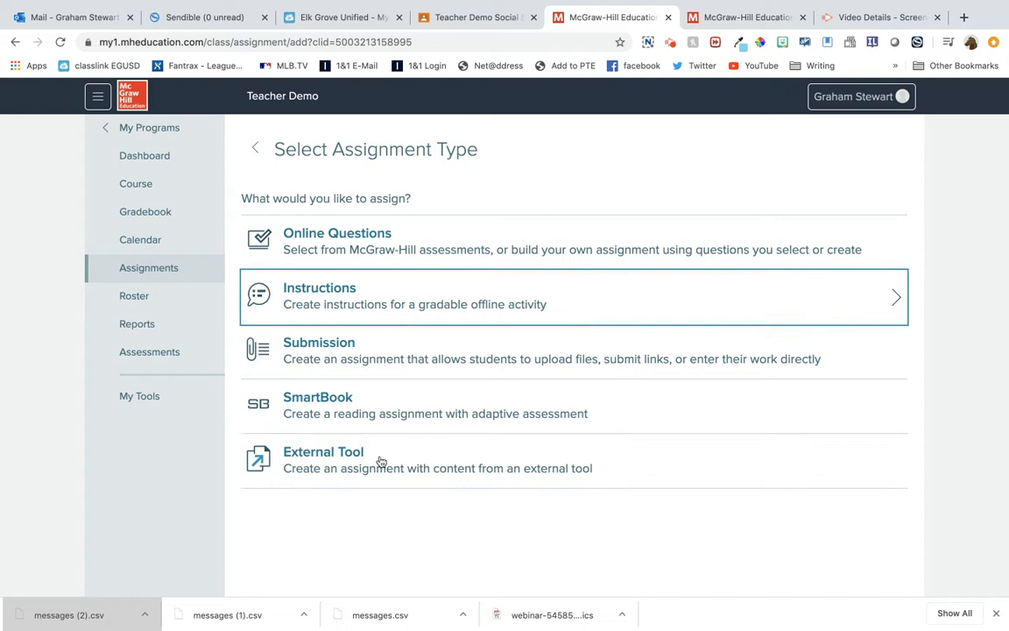
{"action": "left_click", "coordinate": [354, 254]}
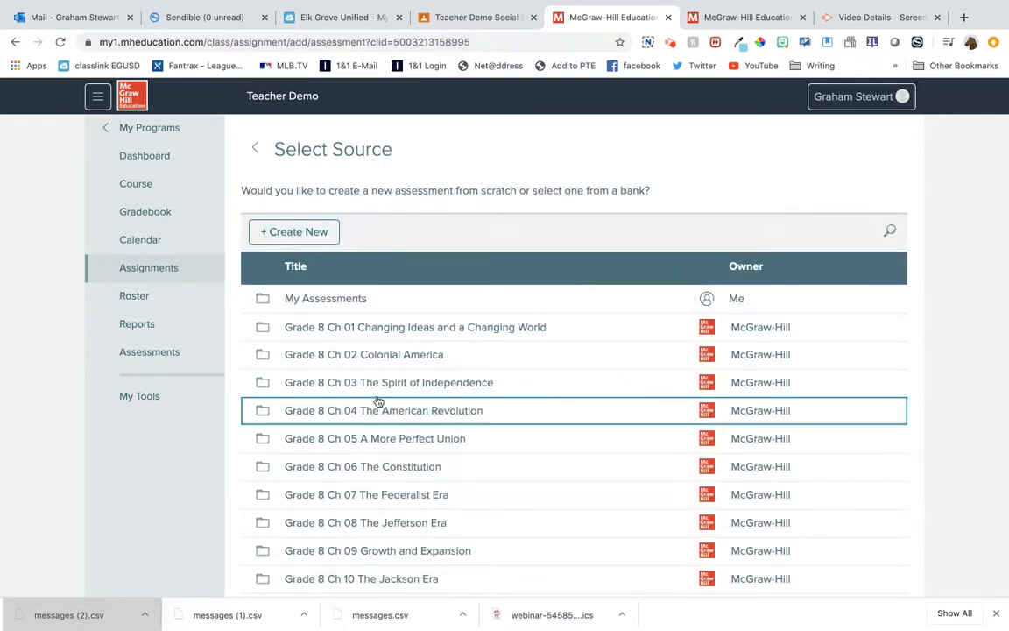
Choose Ch 16 L1 Quiz Planning Reconstruction from the Grade 8 Ch 16 The Reconstruction Era folder and review its questions
{"action": "scroll", "coordinate": [379, 402], "scroll_direction": "down", "scroll_amount": 4}
{"action": "scroll", "coordinate": [379, 401], "scroll_direction": "down", "scroll_amount": 3}
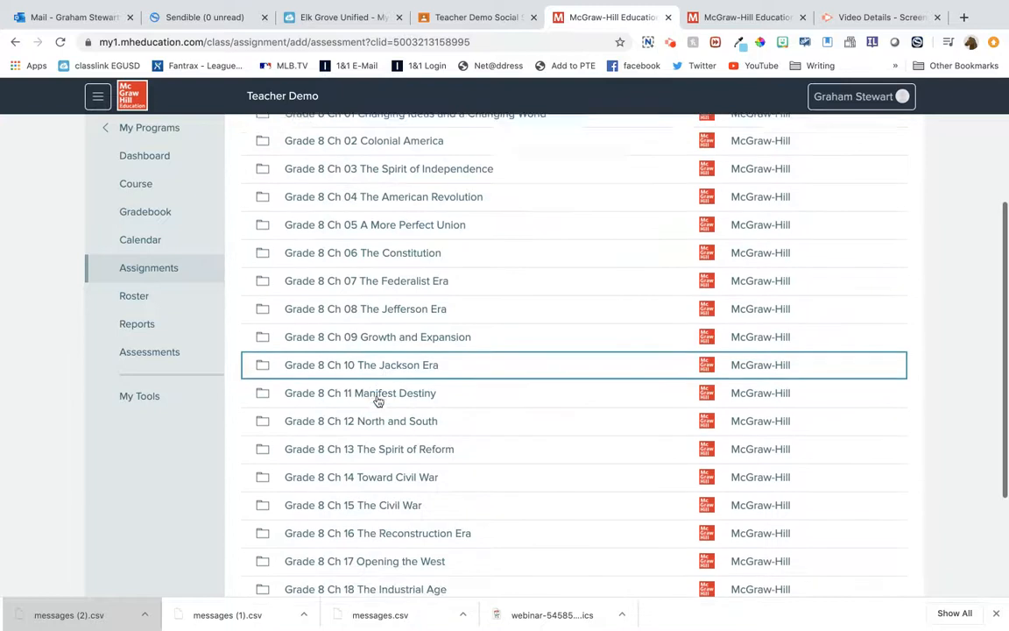
{"action": "scroll", "coordinate": [378, 402], "scroll_direction": "down", "scroll_amount": 1}
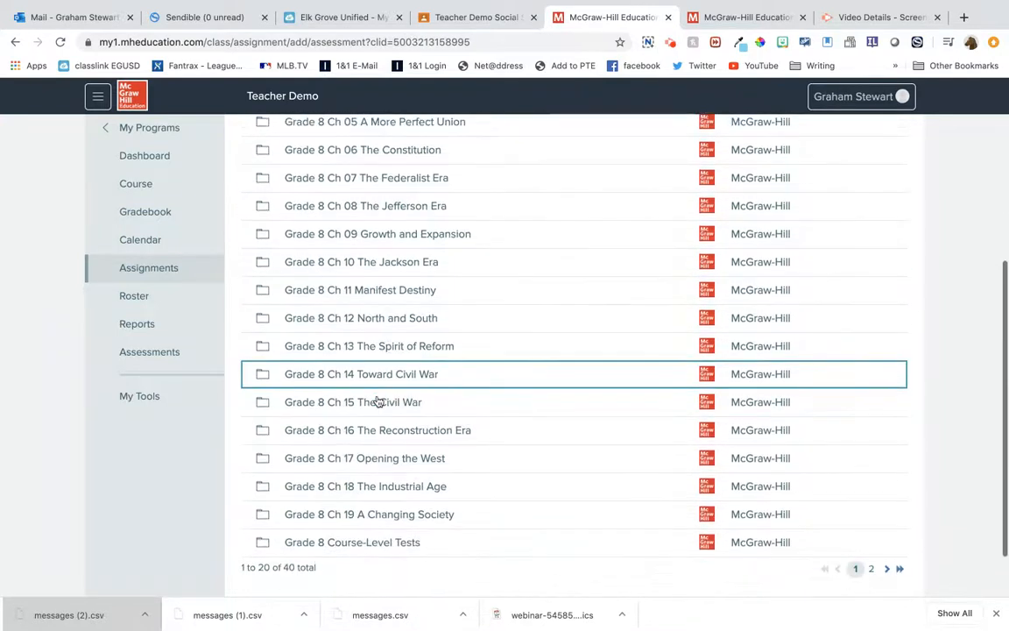
{"action": "left_click", "coordinate": [412, 433]}
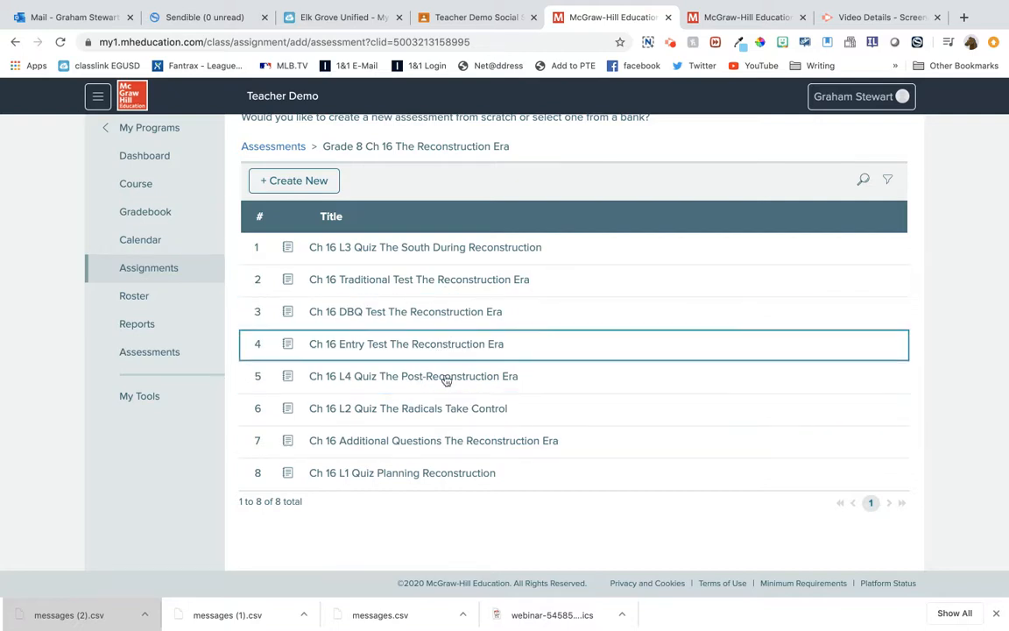
{"action": "left_click", "coordinate": [442, 473]}
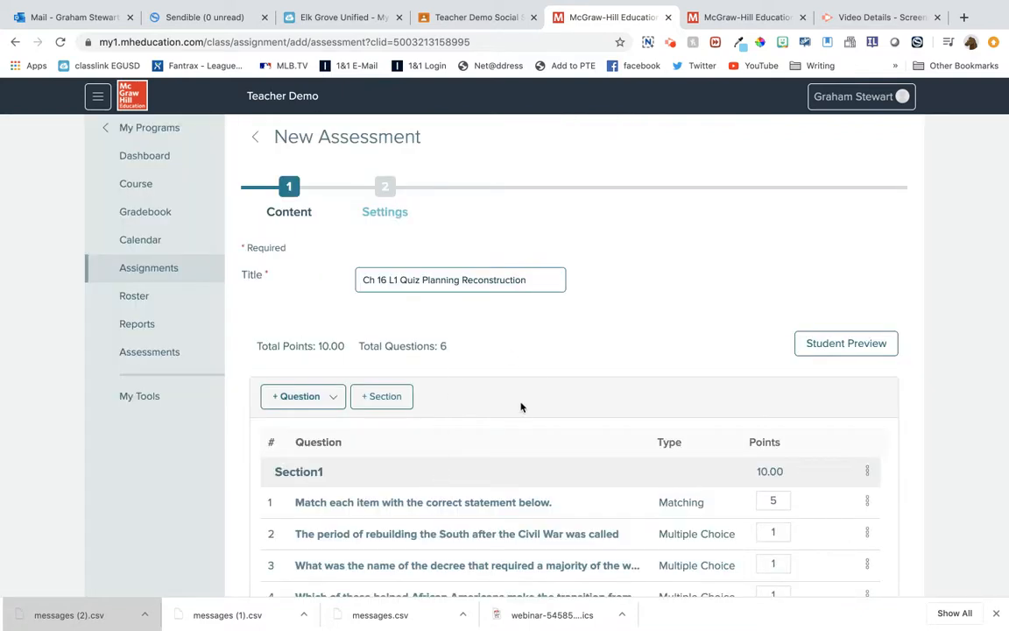
{"action": "scroll", "coordinate": [520, 407], "scroll_direction": "down", "scroll_amount": 3}
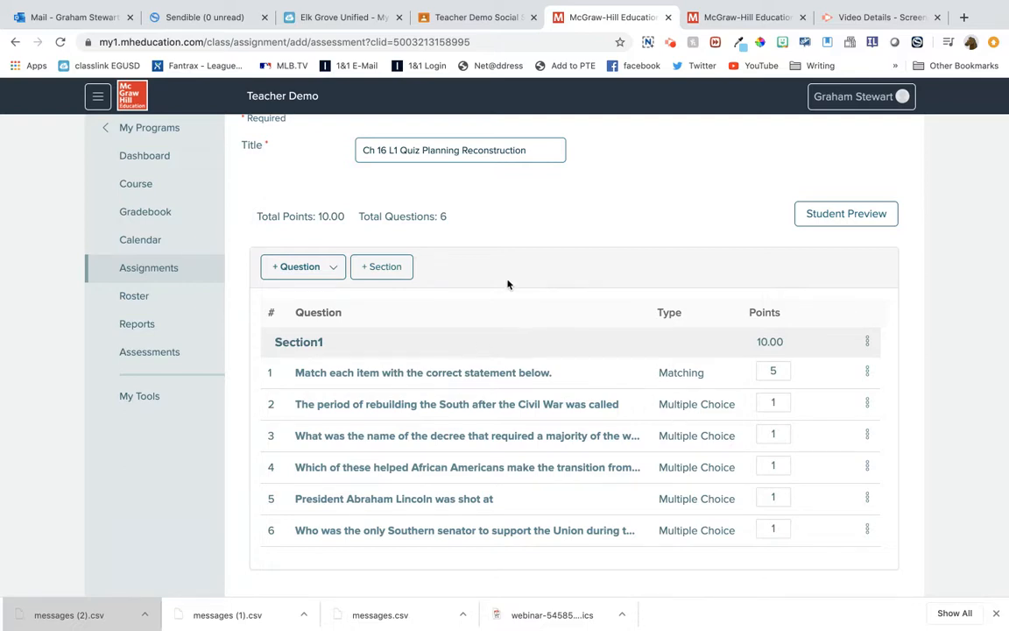
{"action": "scroll", "coordinate": [524, 257], "scroll_direction": "up", "scroll_amount": 1}
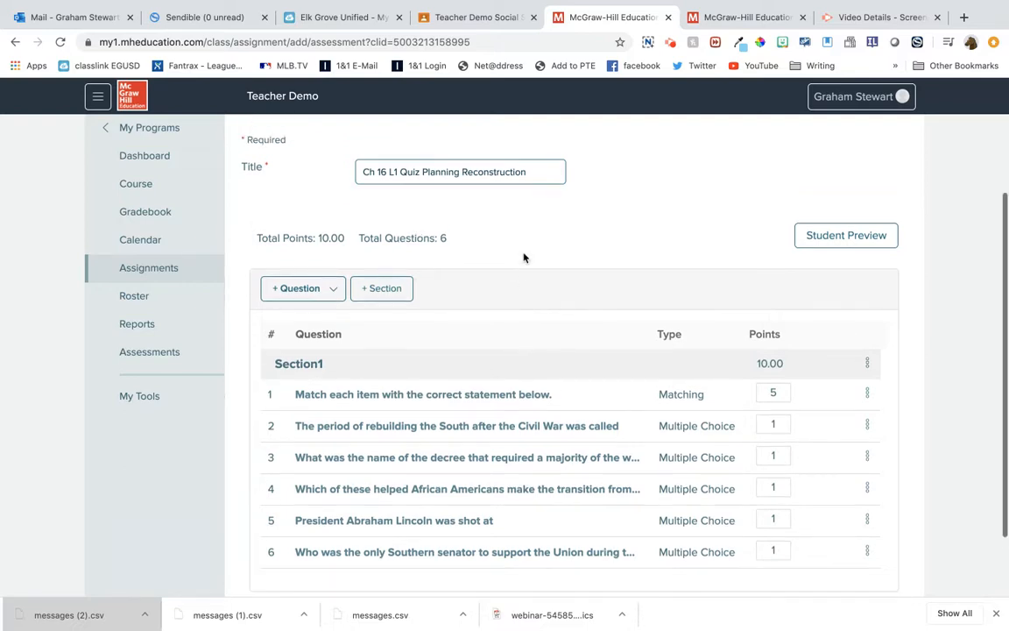
Start adding questions from the question bank, with Grade 8 Ch 16 The Reconstruction Era as the source
{"action": "left_click", "coordinate": [333, 293]}
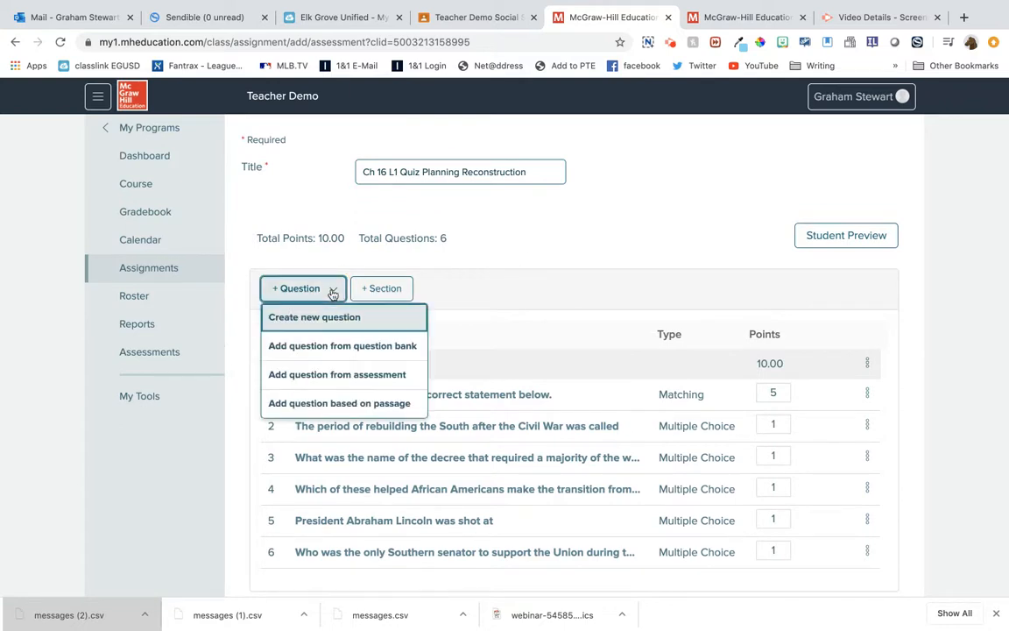
{"action": "left_click", "coordinate": [344, 348]}
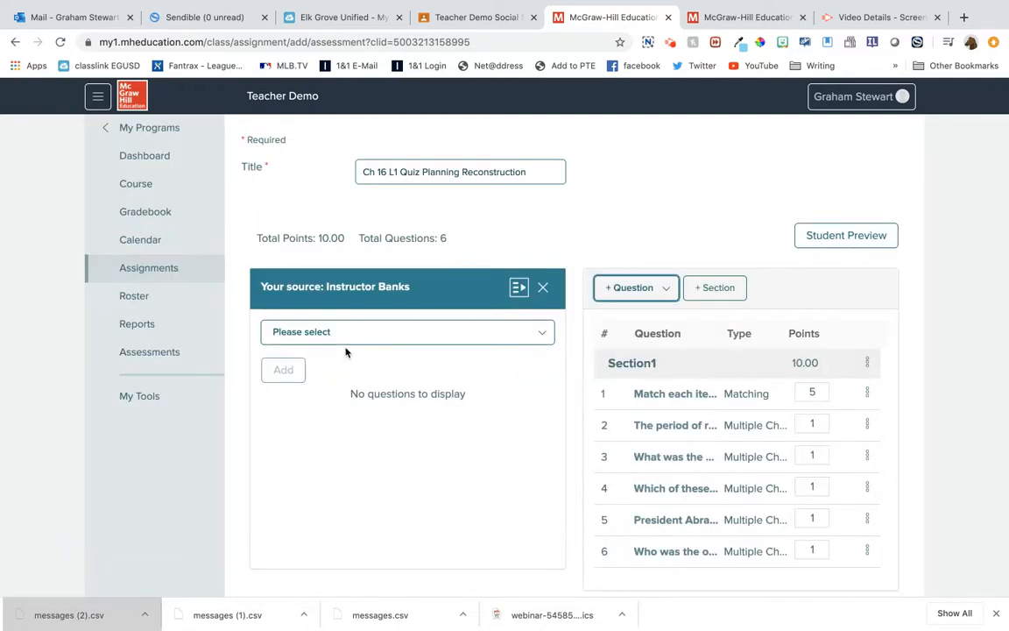
{"action": "left_click", "coordinate": [396, 340]}
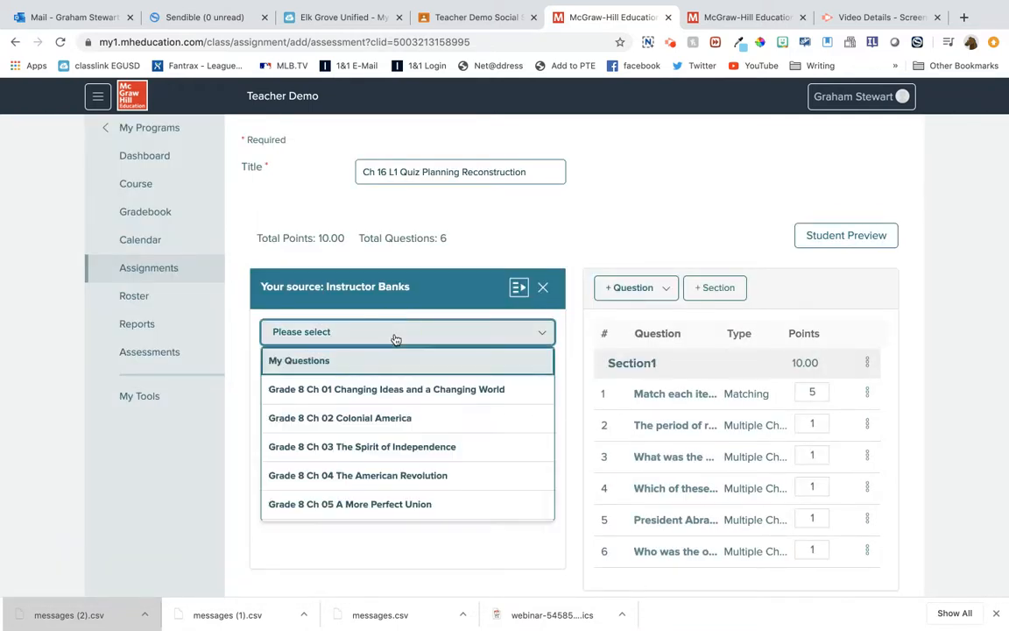
{"action": "scroll", "coordinate": [408, 491], "scroll_direction": "down", "scroll_amount": 4}
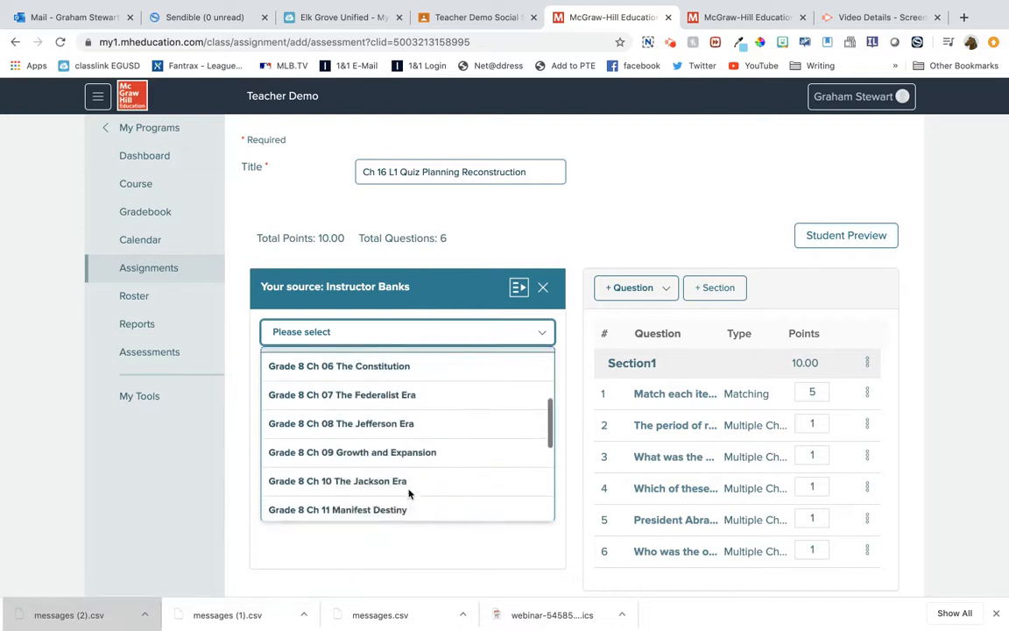
{"action": "scroll", "coordinate": [413, 408], "scroll_direction": "up", "scroll_amount": 2}
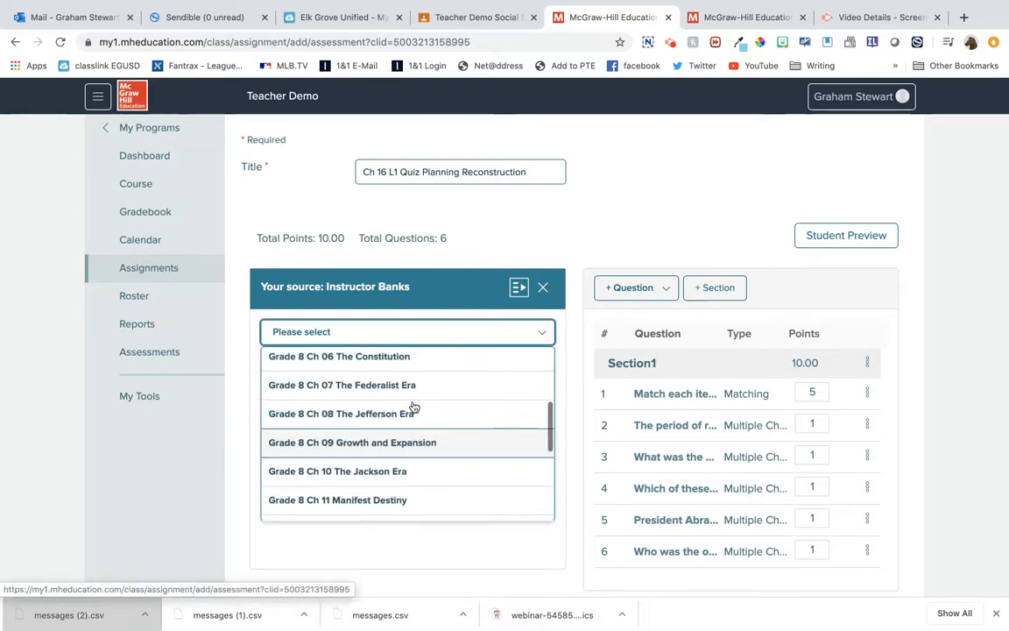
{"action": "scroll", "coordinate": [413, 407], "scroll_direction": "down", "scroll_amount": 4}
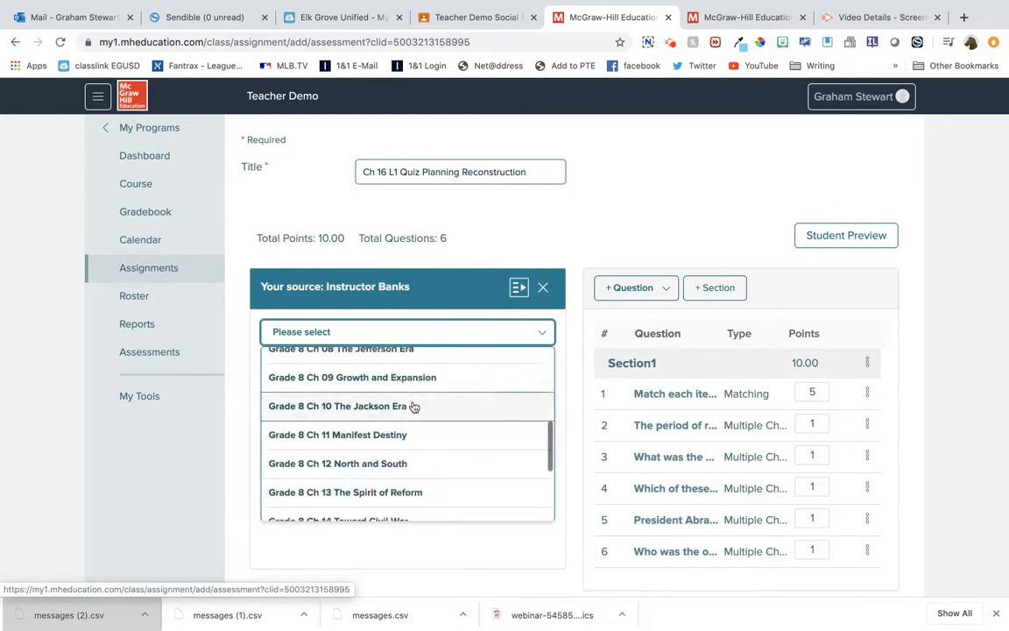
{"action": "scroll", "coordinate": [412, 408], "scroll_direction": "down", "scroll_amount": 3}
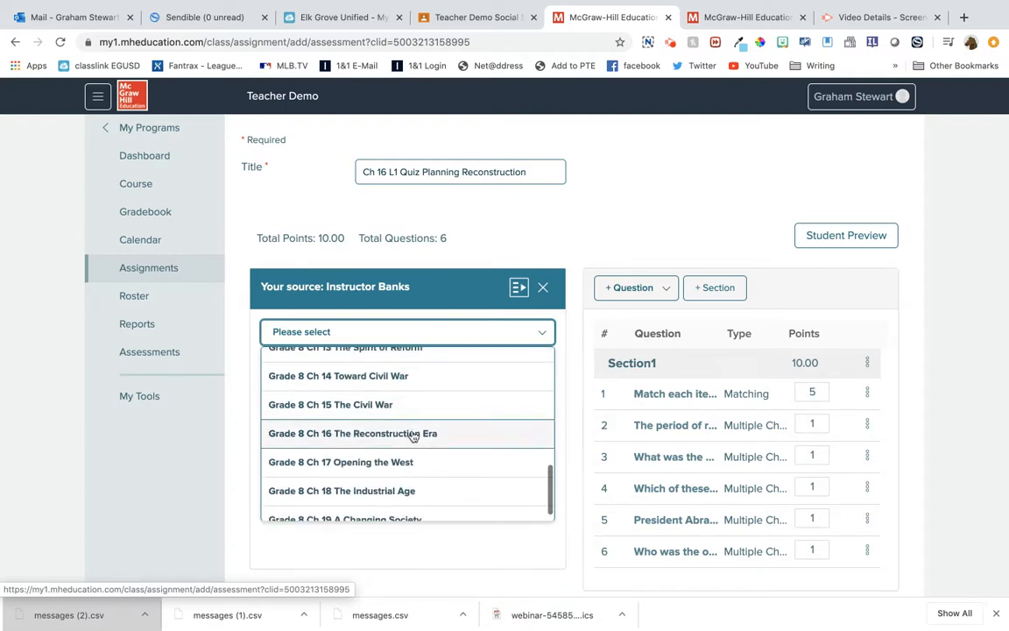
{"action": "left_click", "coordinate": [413, 431]}
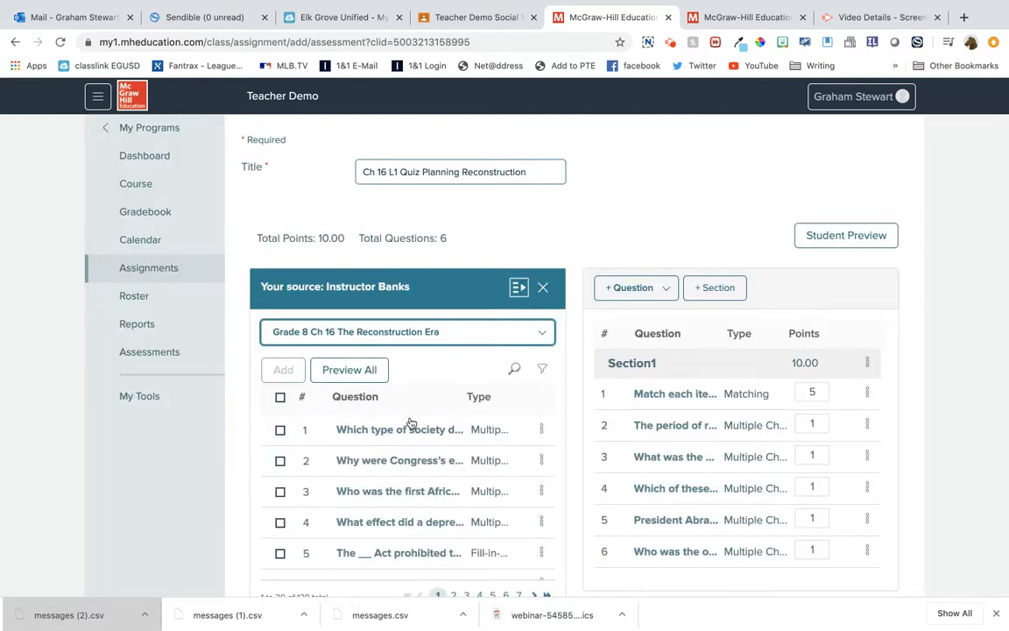
Browse the bank's questions, expand and collapse the source list, and cancel the new assessment
{"action": "scroll", "coordinate": [388, 452], "scroll_direction": "down", "scroll_amount": 3}
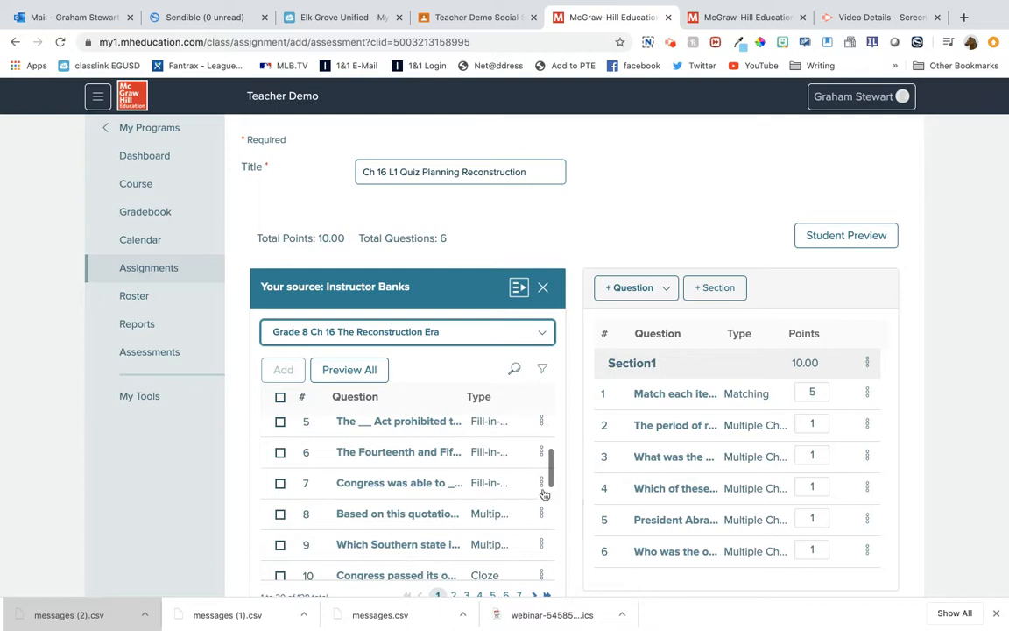
{"action": "scroll", "coordinate": [573, 495], "scroll_direction": "down", "scroll_amount": 3}
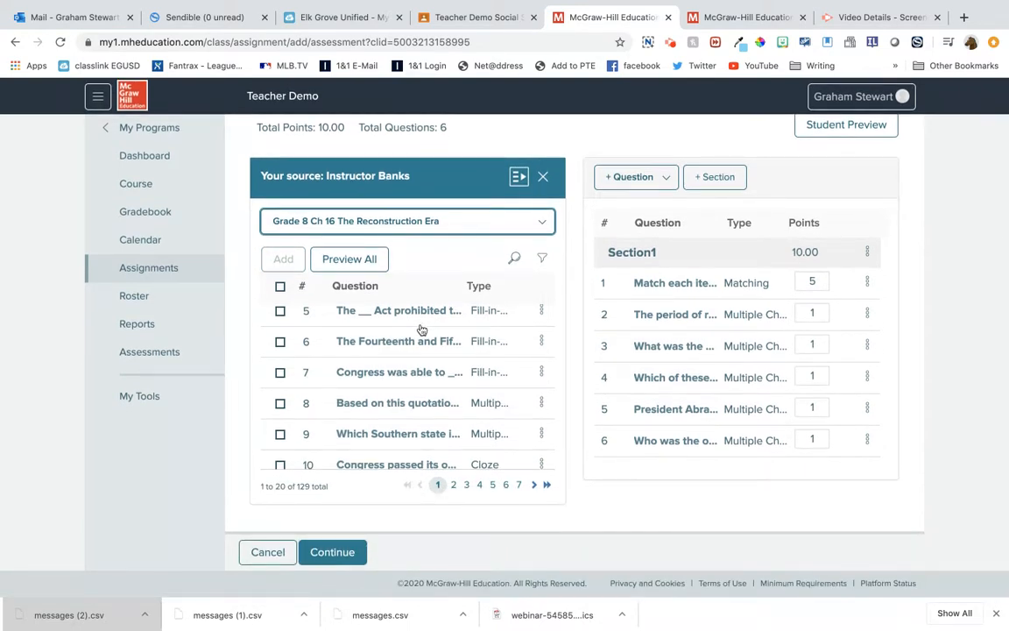
{"action": "left_click", "coordinate": [518, 177]}
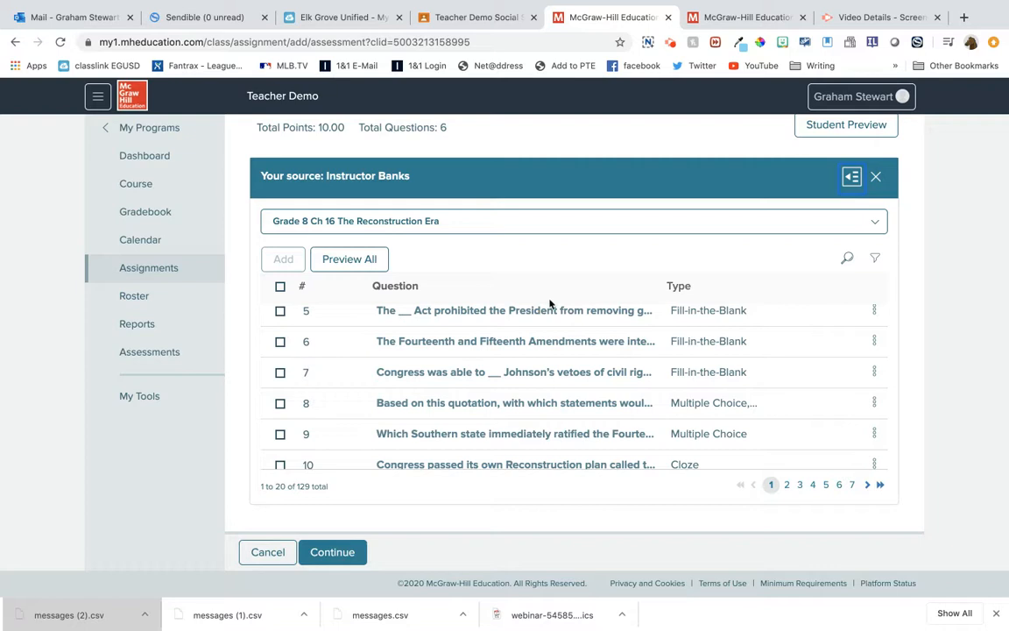
{"action": "left_click", "coordinate": [851, 178]}
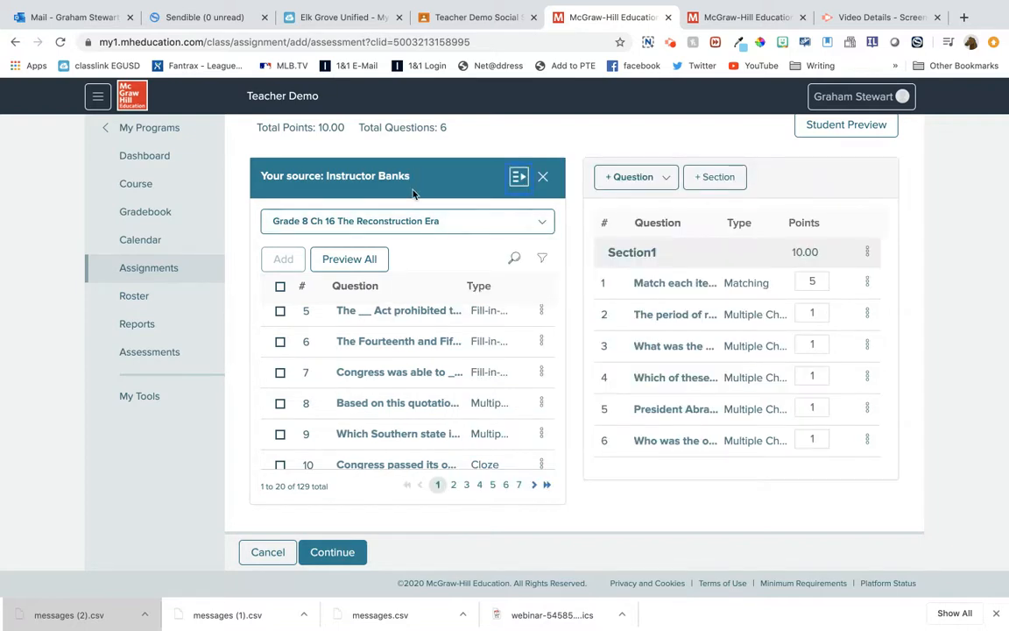
{"action": "left_click", "coordinate": [269, 555]}
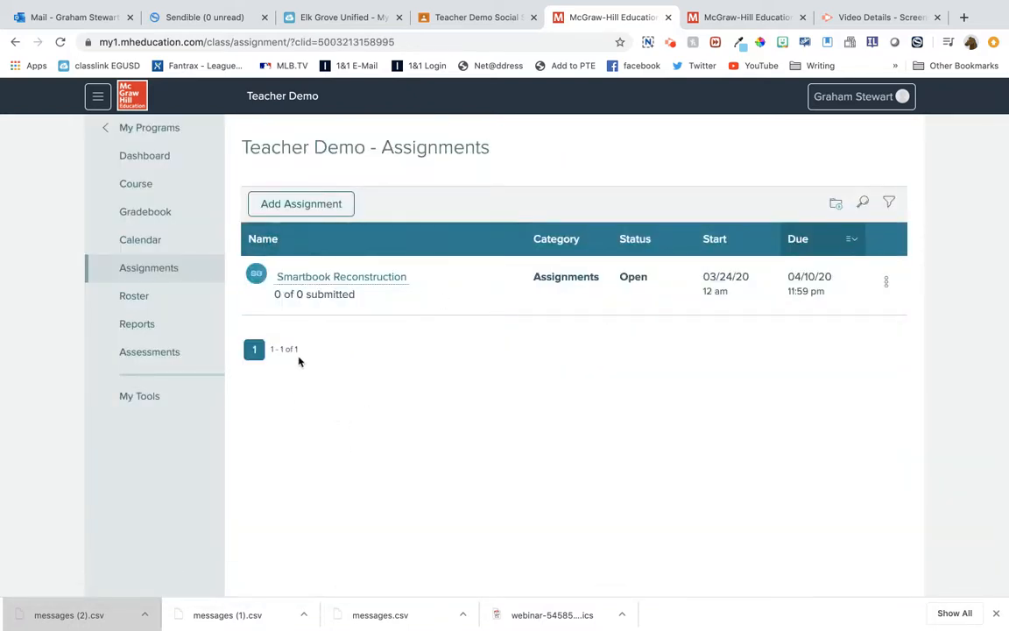
Add an Online Questions assignment based on Ch 16 L1 Quiz Planning Reconstruction from the Grade 8 Ch 16 folder
{"action": "left_click", "coordinate": [307, 205]}
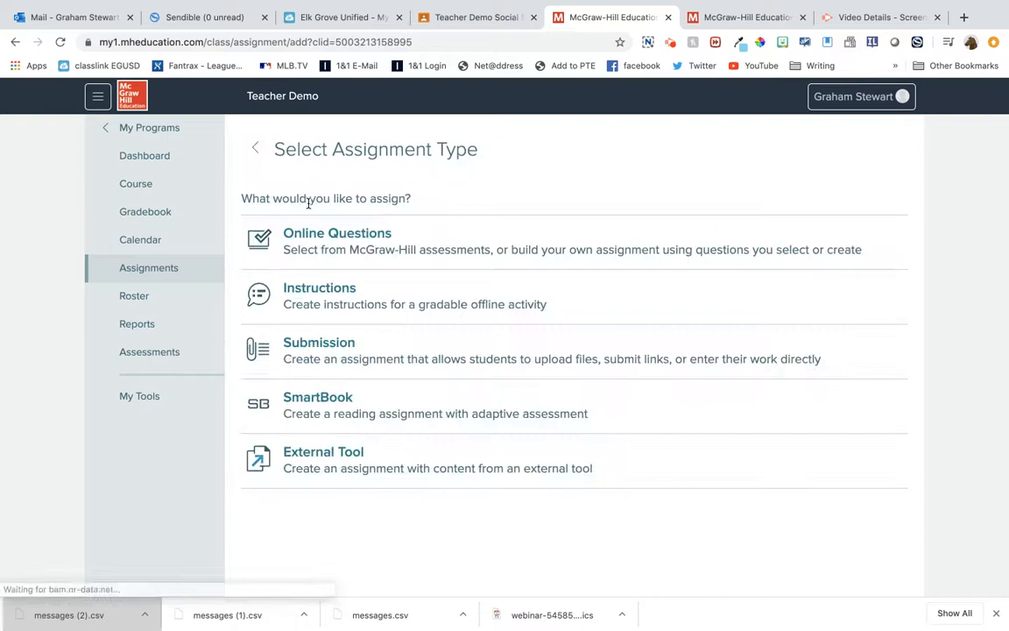
{"action": "left_click", "coordinate": [351, 250]}
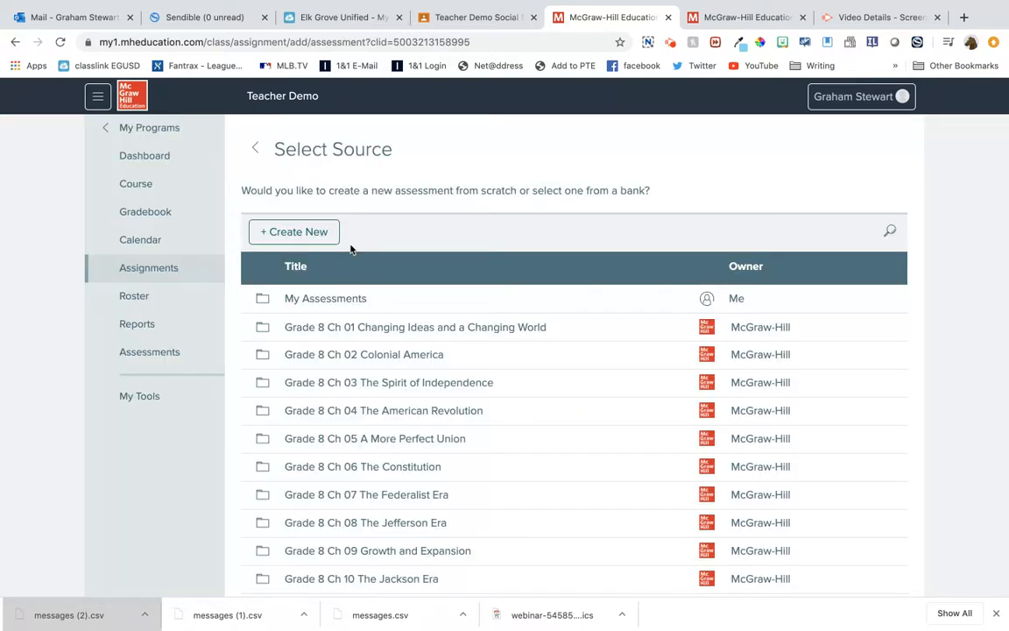
{"action": "scroll", "coordinate": [408, 412], "scroll_direction": "down", "scroll_amount": 3}
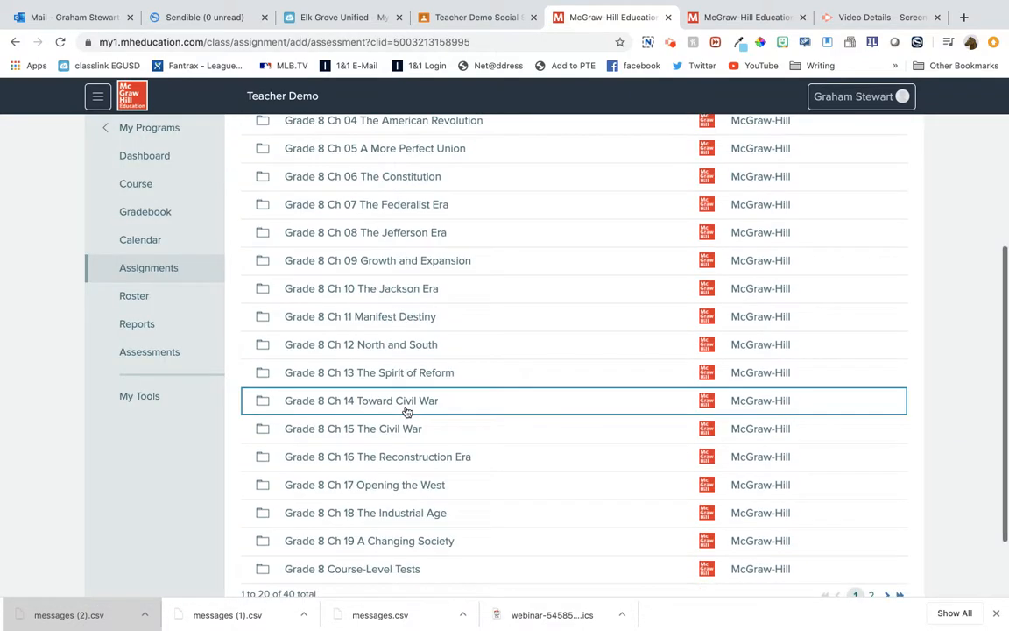
{"action": "left_click", "coordinate": [406, 469]}
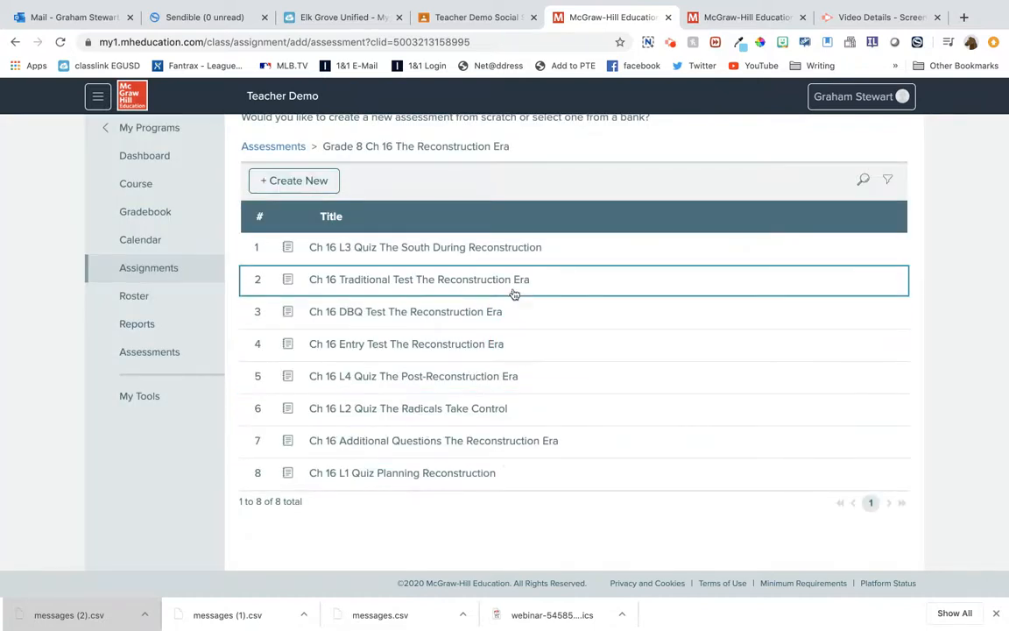
{"action": "left_click", "coordinate": [428, 478]}
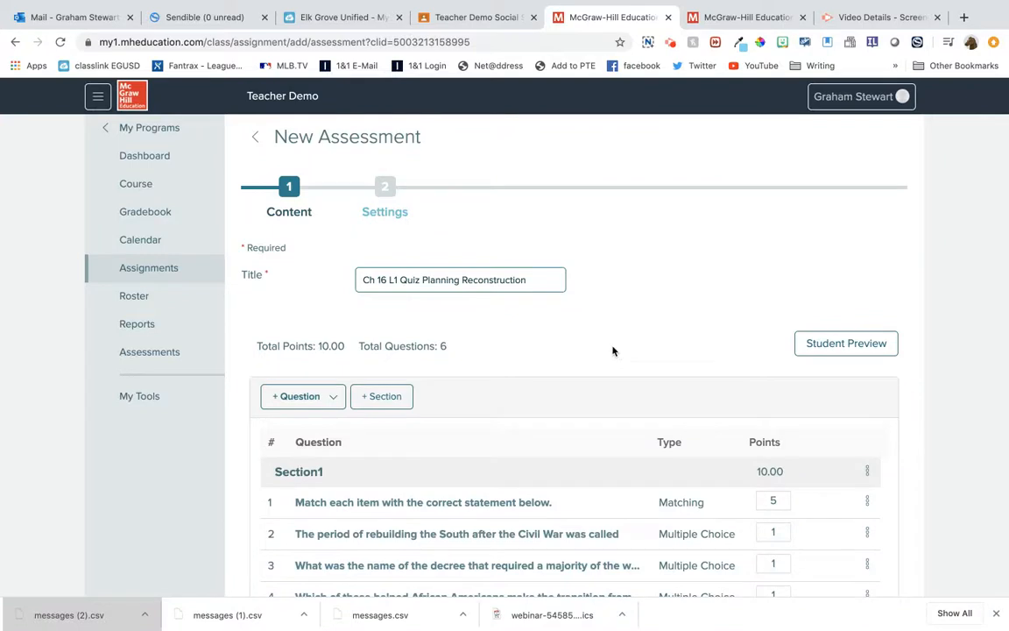
Preview the Planning Reconstruction quiz as a student and start the assignment from its introduction page
{"action": "scroll", "coordinate": [613, 351], "scroll_direction": "down", "scroll_amount": 5}
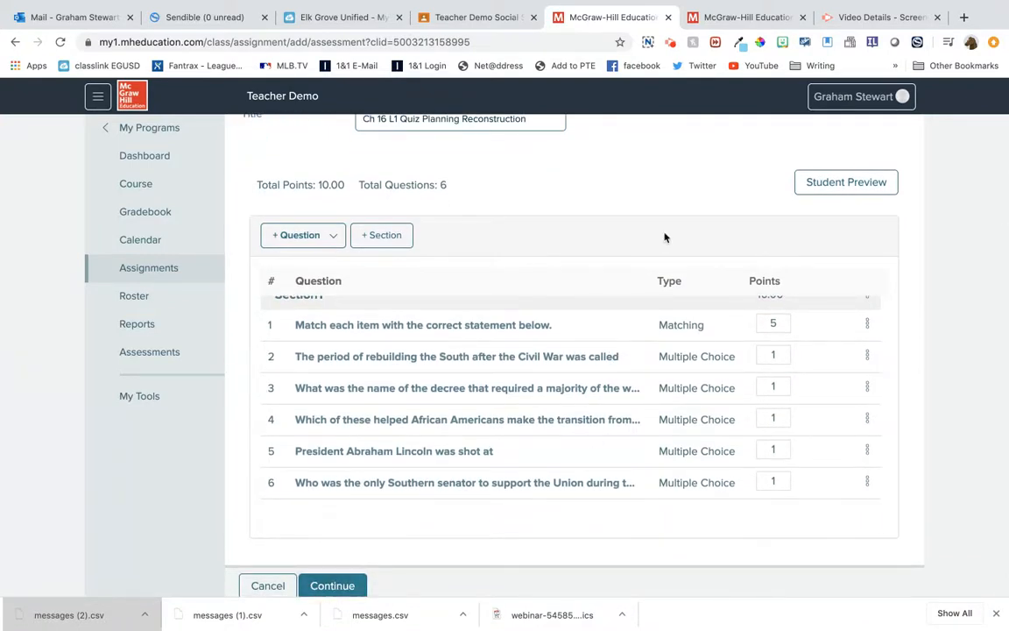
{"action": "scroll", "coordinate": [665, 238], "scroll_direction": "up", "scroll_amount": 2}
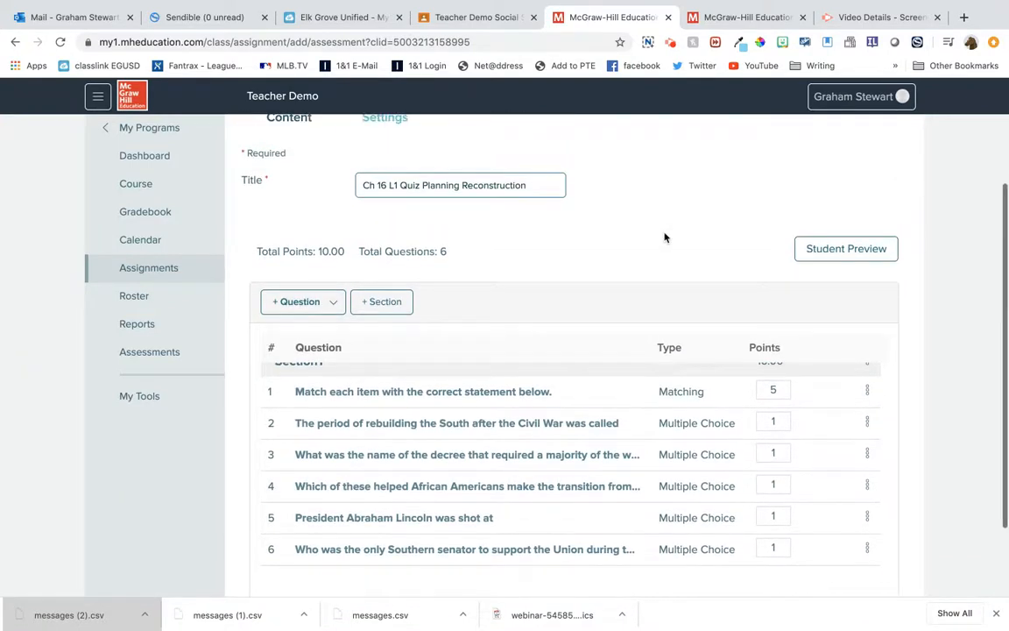
{"action": "left_click", "coordinate": [841, 253]}
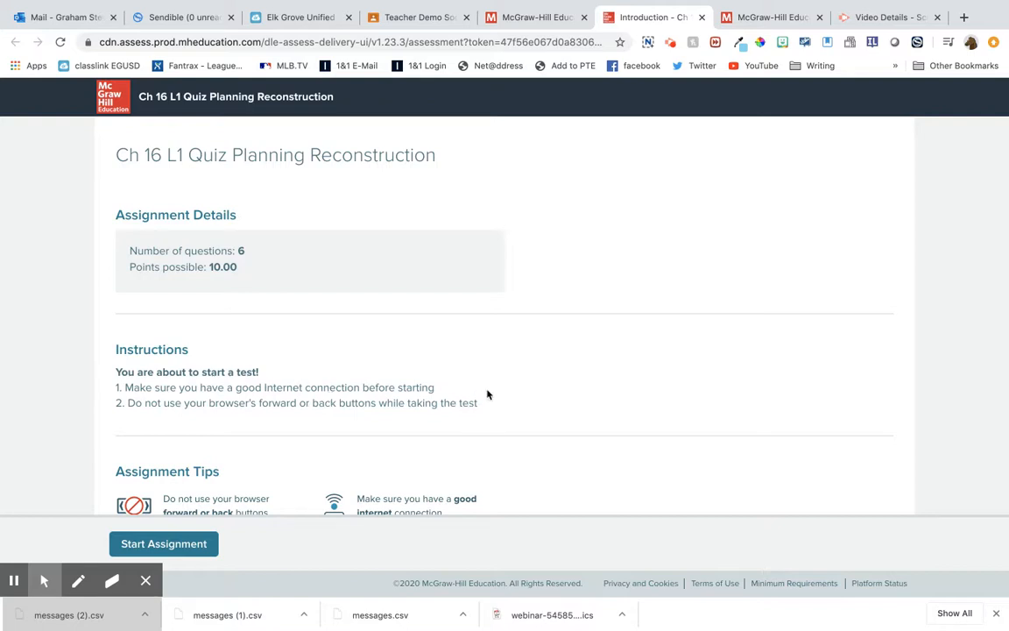
{"action": "scroll", "coordinate": [488, 394], "scroll_direction": "down", "scroll_amount": 2}
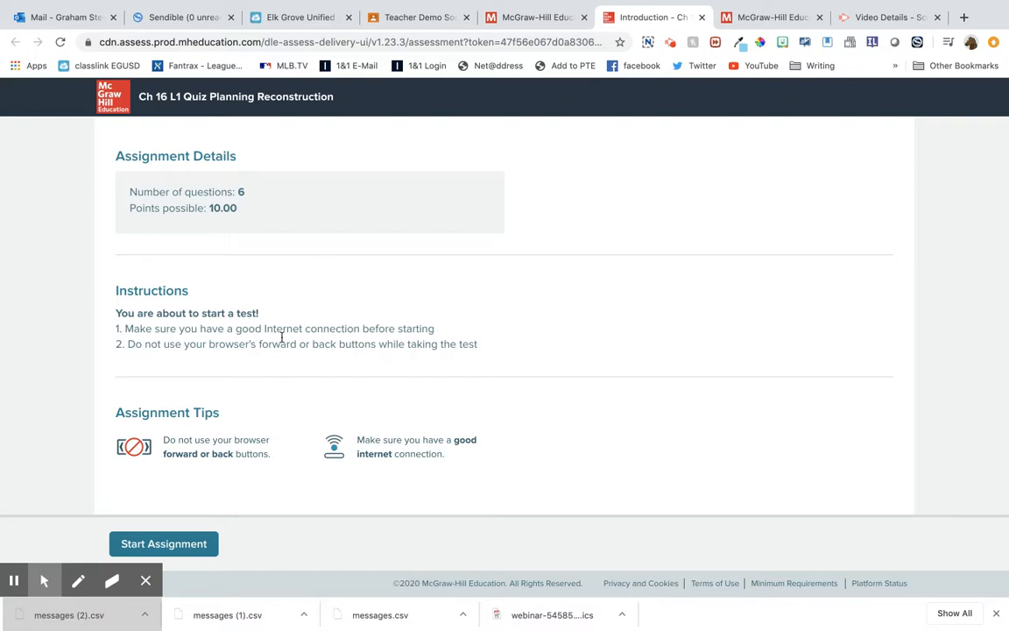
{"action": "left_click", "coordinate": [178, 547]}
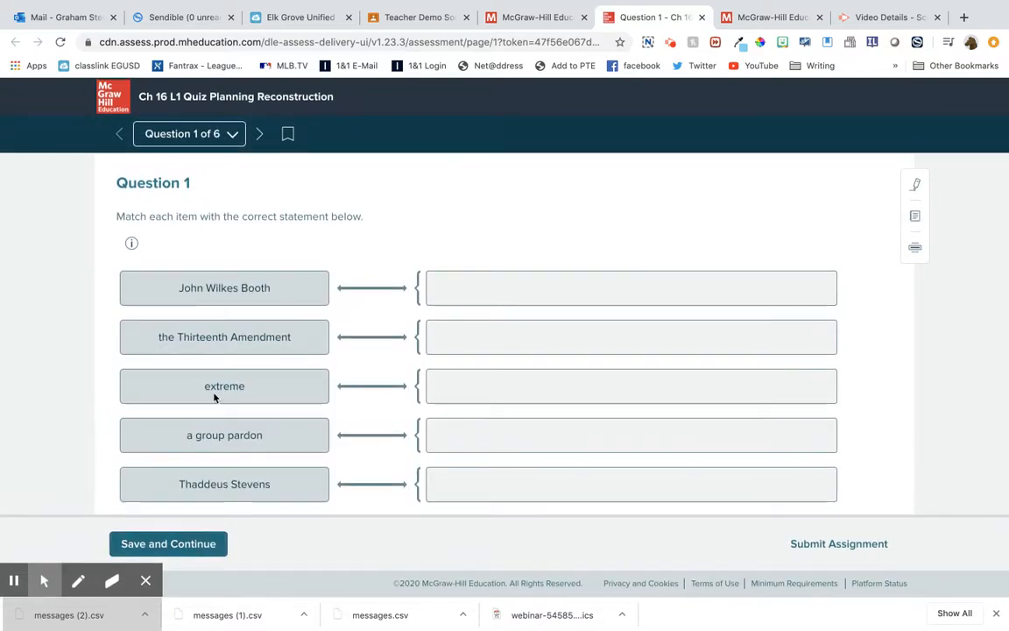
Match "outlawed slavery" with John Wilkes Booth in Question 1 of the student preview
{"action": "scroll", "coordinate": [396, 411], "scroll_direction": "down", "scroll_amount": 2}
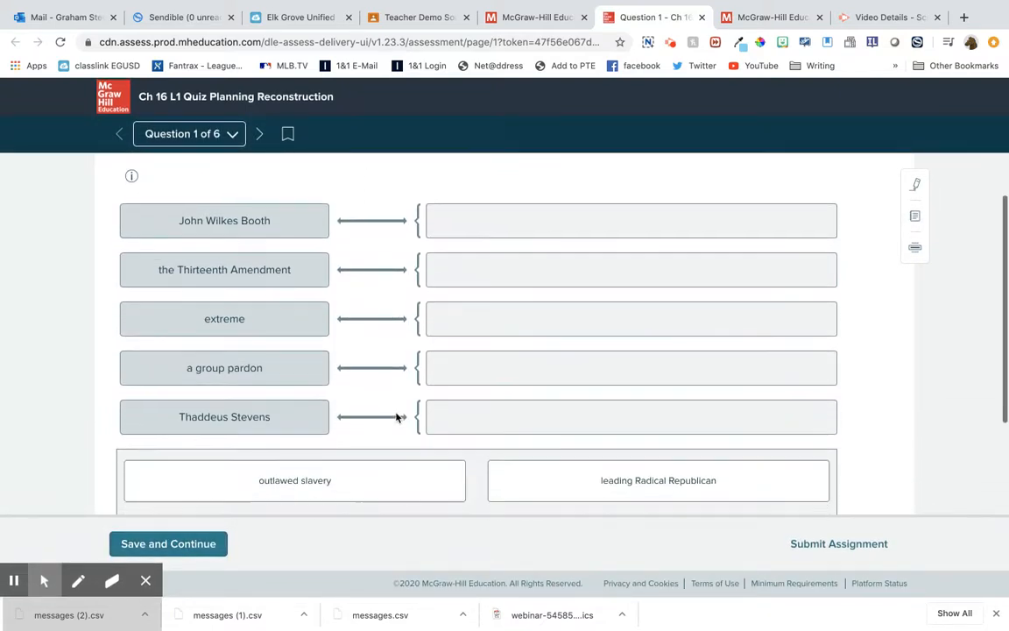
{"action": "scroll", "coordinate": [396, 416], "scroll_direction": "up", "scroll_amount": 2}
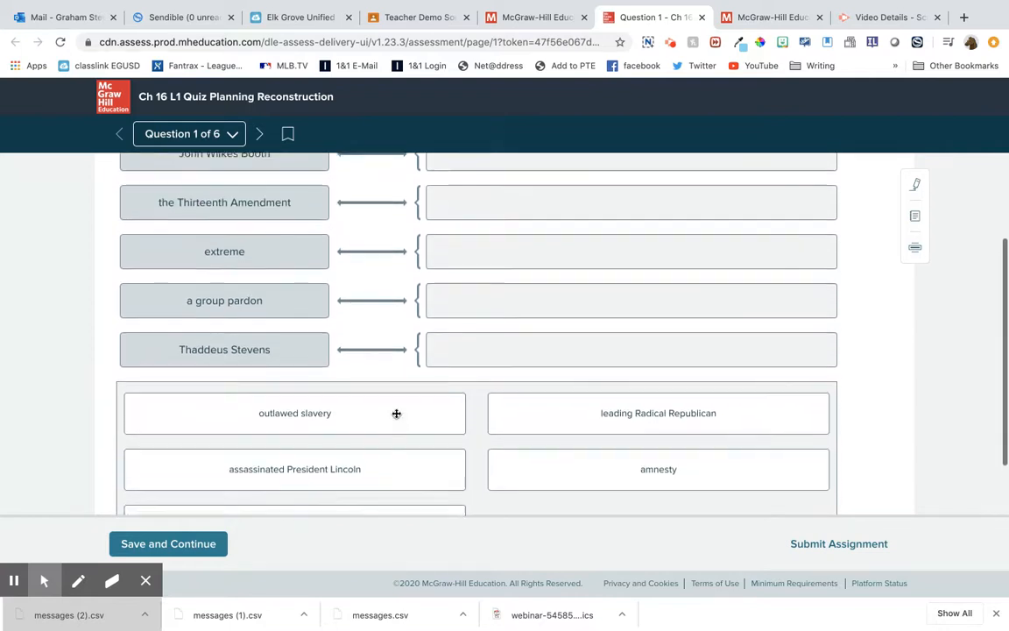
{"action": "left_click_drag", "start_coordinate": [372, 452], "coordinate": [619, 309]}
{"action": "scroll", "coordinate": [533, 371], "scroll_direction": "down", "scroll_amount": 1}
{"action": "scroll", "coordinate": [533, 371], "scroll_direction": "down", "scroll_amount": 2}
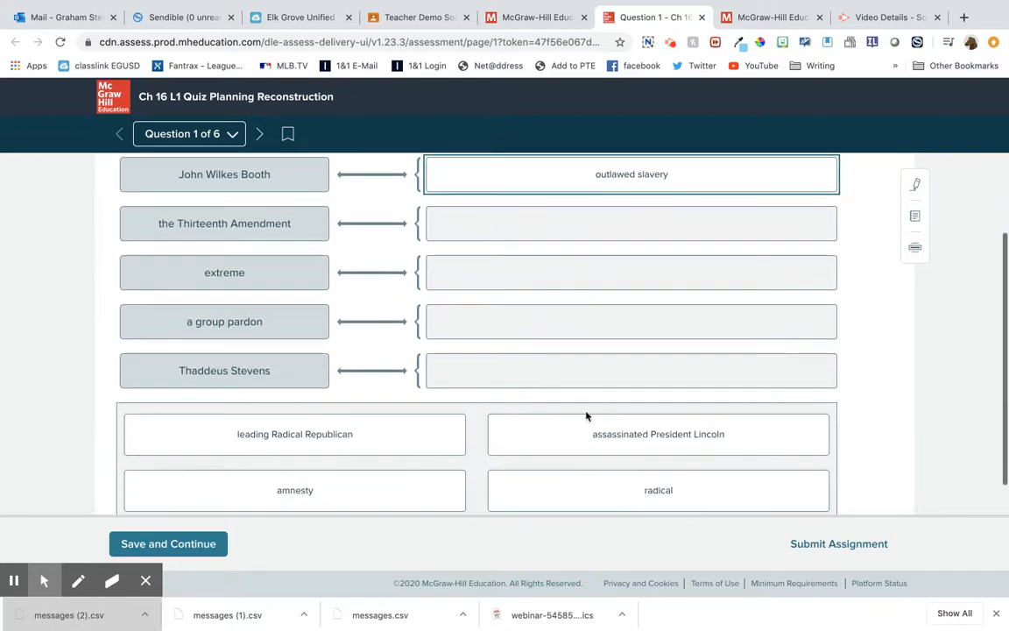
Match Thirteenth Amendment with radical, extreme with leading Radical Republican, group pardon with amnesty, and Thaddeus Stevens with assassinated President Lincoln, and save the answer
{"action": "left_click", "coordinate": [636, 435]}
{"action": "left_click_drag", "start_coordinate": [636, 435], "coordinate": [618, 369]}
{"action": "left_click_drag", "start_coordinate": [633, 443], "coordinate": [606, 328]}
{"action": "left_click_drag", "start_coordinate": [406, 453], "coordinate": [675, 298]}
{"action": "left_click_drag", "start_coordinate": [399, 447], "coordinate": [682, 260]}
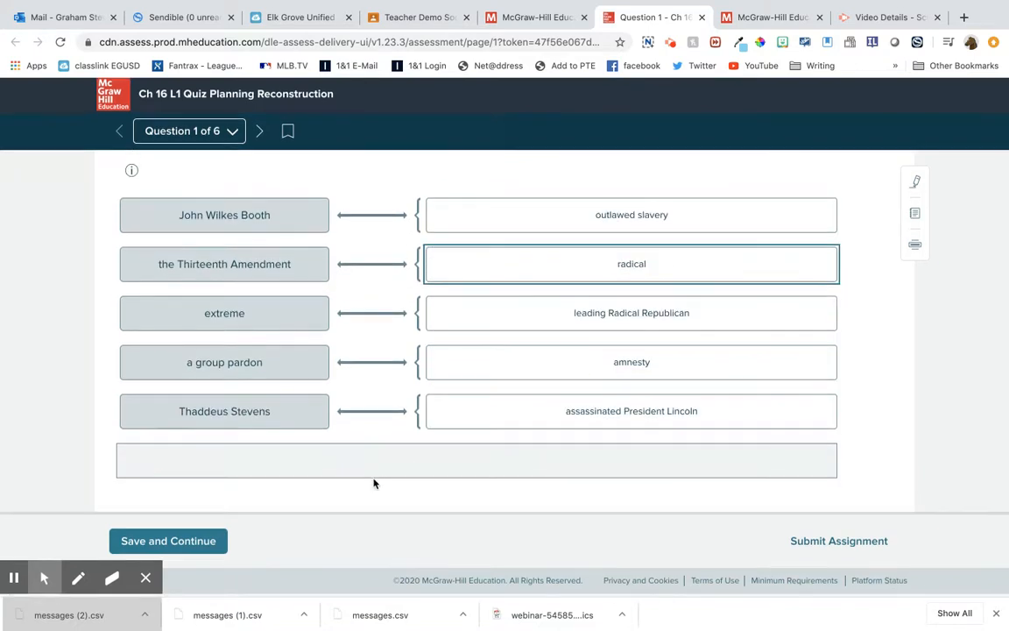
{"action": "left_click", "coordinate": [193, 544]}
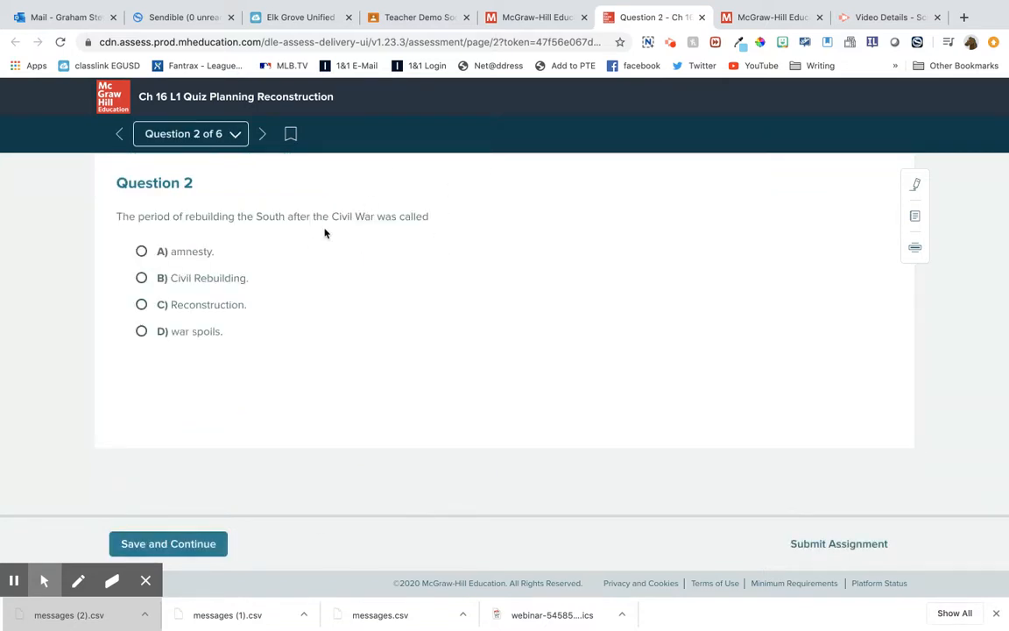
Step back to the previous question and page forward through the quiz to Question 4
{"action": "left_click", "coordinate": [120, 134]}
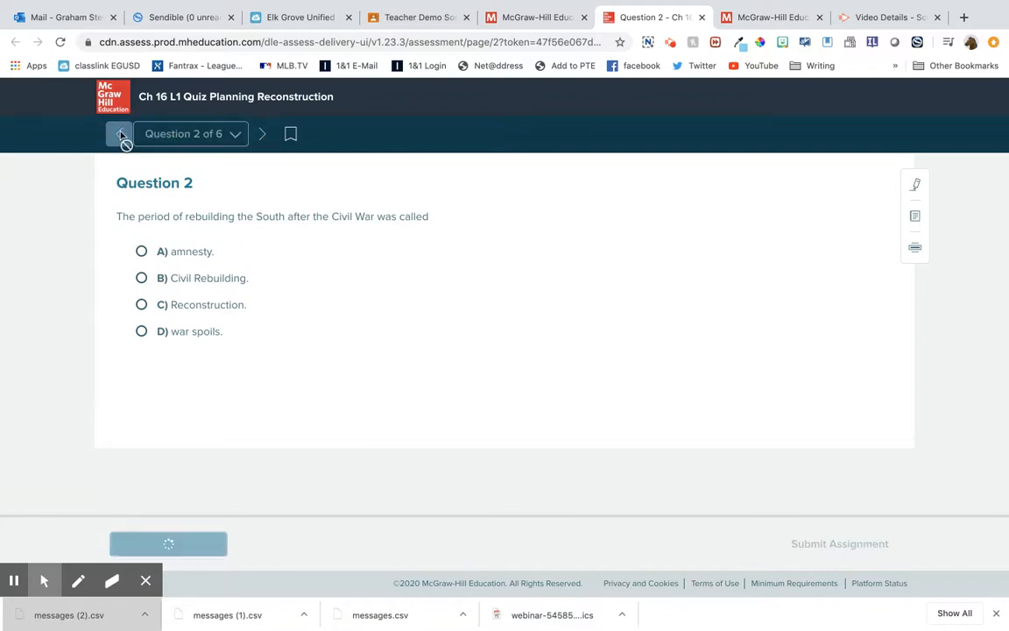
{"action": "left_click", "coordinate": [257, 137]}
{"action": "left_click", "coordinate": [261, 135]}
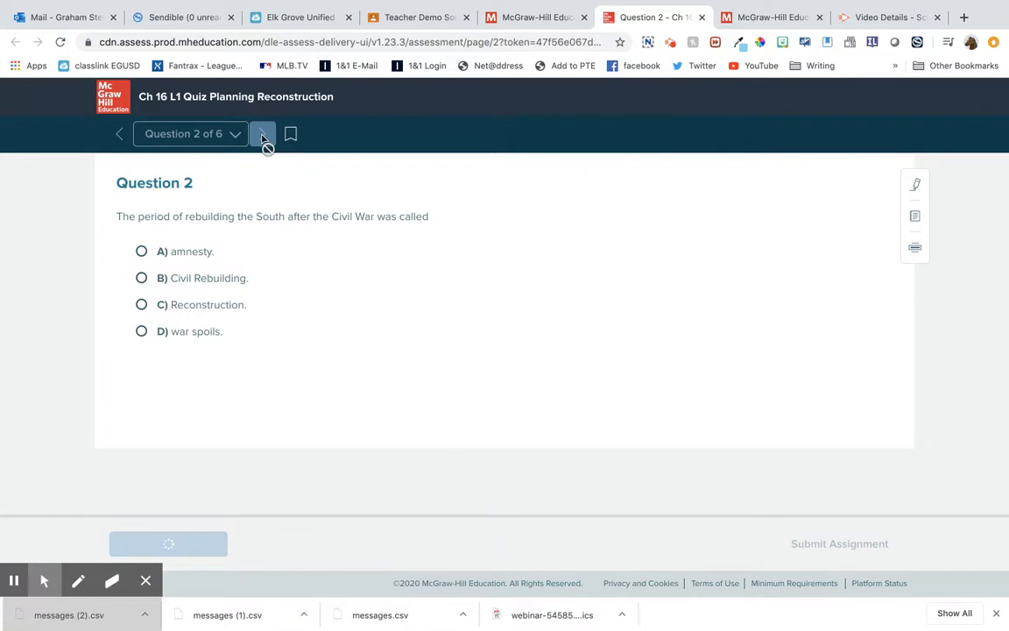
{"action": "left_click", "coordinate": [261, 136]}
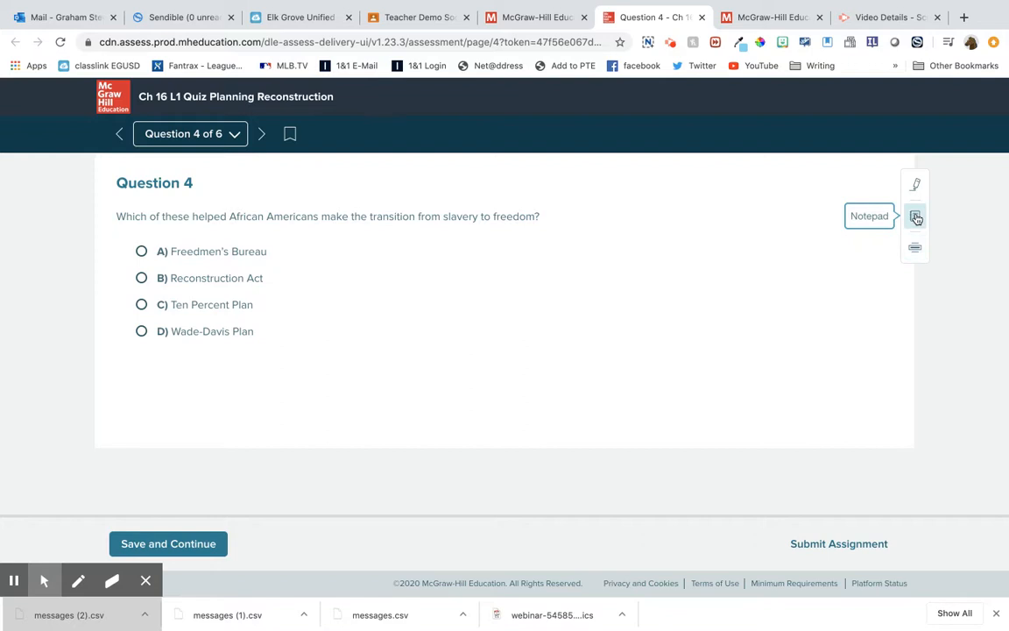
Highlight the answer choices Freedmen's Bureau and Ten Percent Plan in yellow in Question 4
{"action": "left_click", "coordinate": [916, 184]}
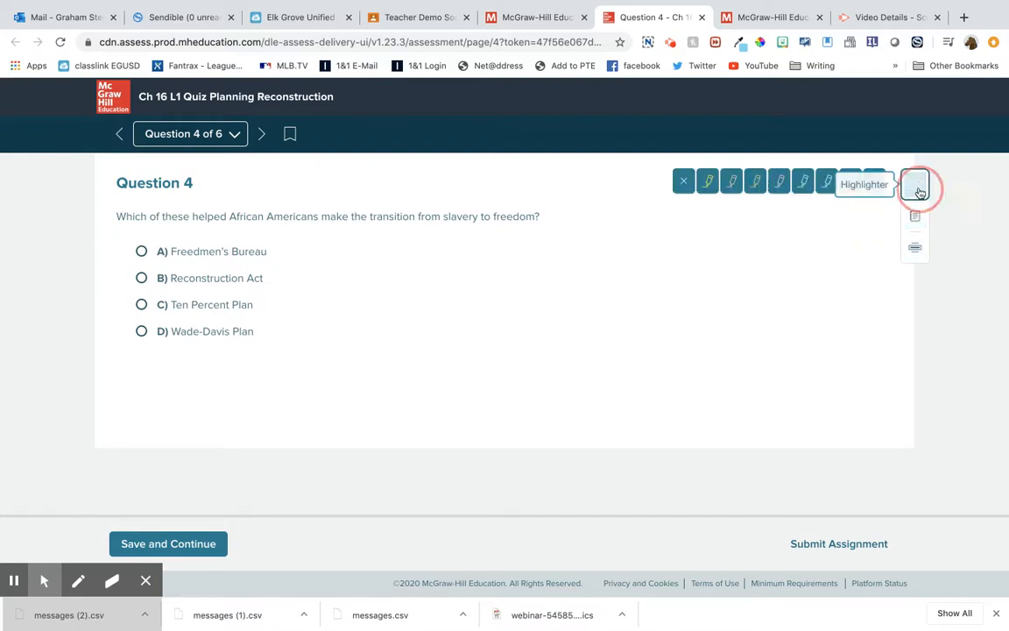
{"action": "left_click", "coordinate": [710, 186]}
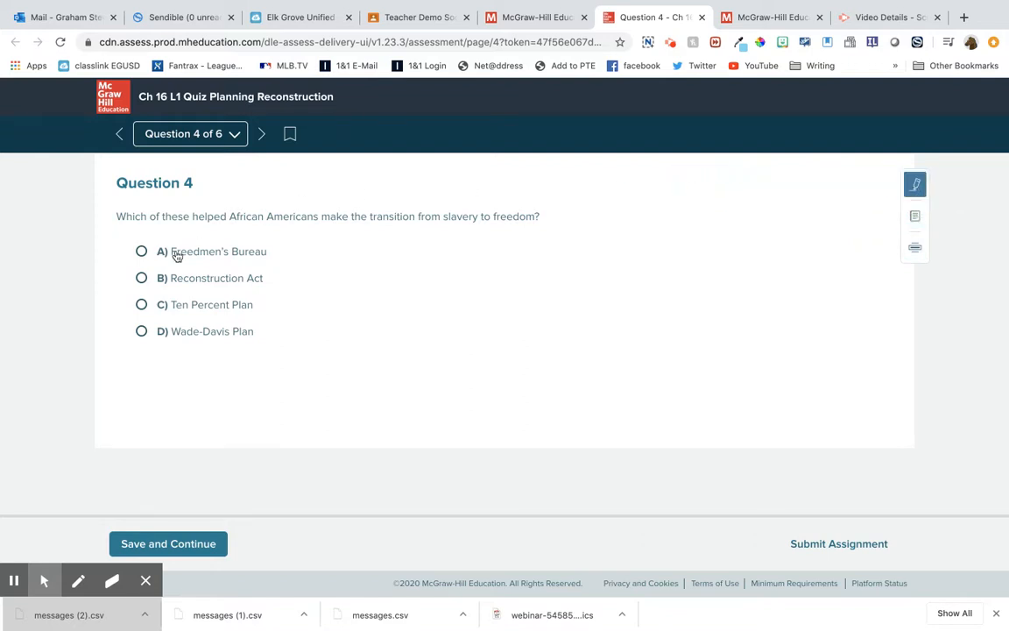
{"action": "mouse_move", "coordinate": [133, 253]}
{"action": "left_mouse_down"}
{"action": "mouse_move", "coordinate": [274, 254]}
{"action": "mouse_move", "coordinate": [153, 250]}
{"action": "left_mouse_up"}
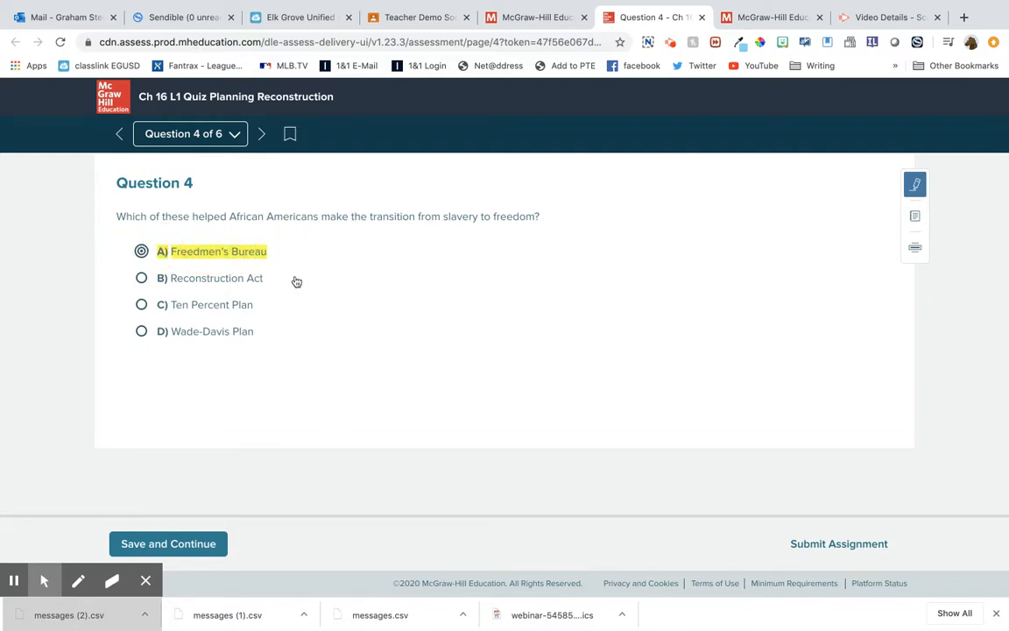
{"action": "left_click_drag", "start_coordinate": [266, 307], "coordinate": [142, 299]}
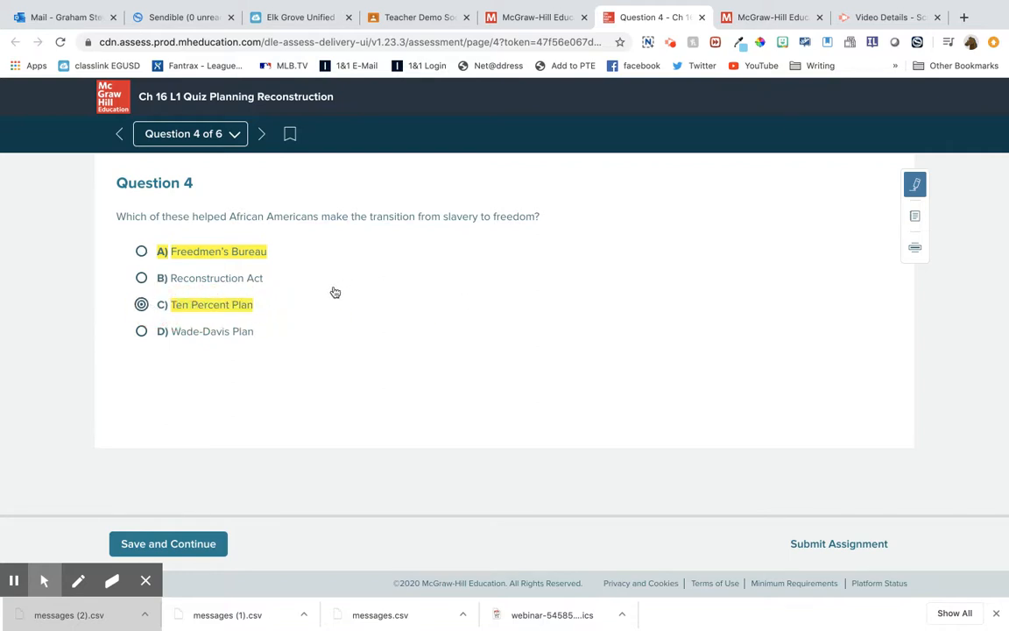
Answer Question 4 with B) Reconstruction Act, save it, skip the remaining questions, and submit the assignment
{"action": "left_click", "coordinate": [141, 278]}
{"action": "left_click", "coordinate": [188, 550]}
{"action": "left_click", "coordinate": [265, 136]}
{"action": "left_click", "coordinate": [266, 136]}
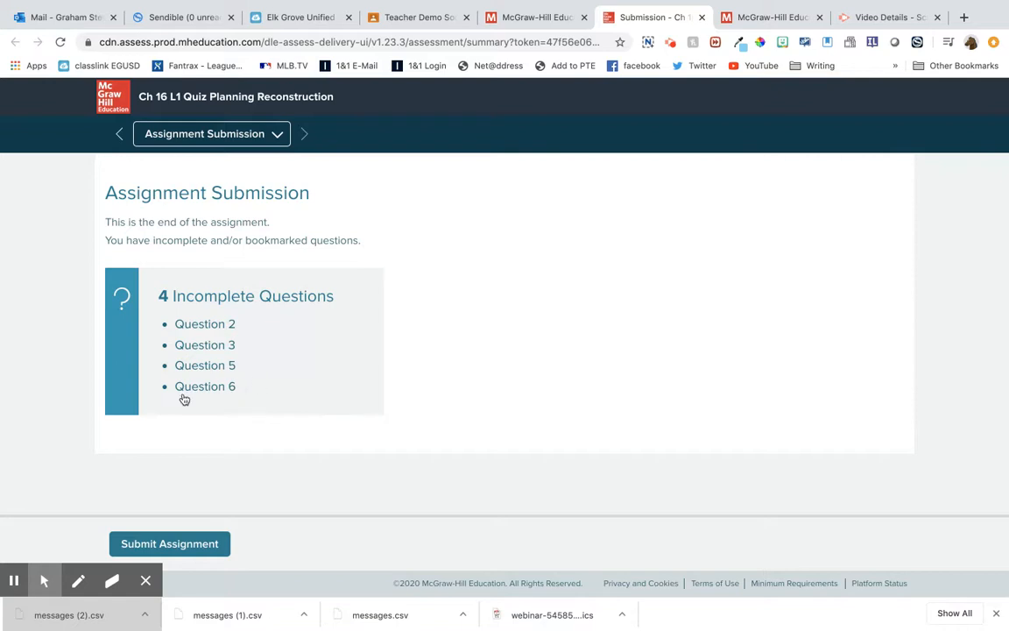
{"action": "left_click", "coordinate": [206, 544]}
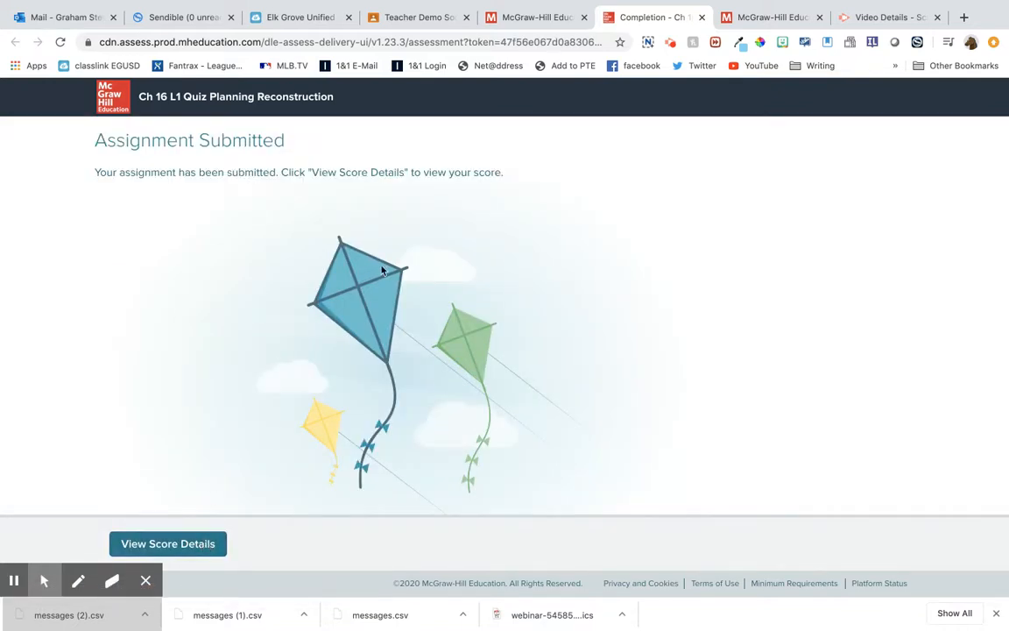
Review the scoresheet's score and the correct answers for each question, and close the student preview
{"action": "left_click", "coordinate": [207, 545]}
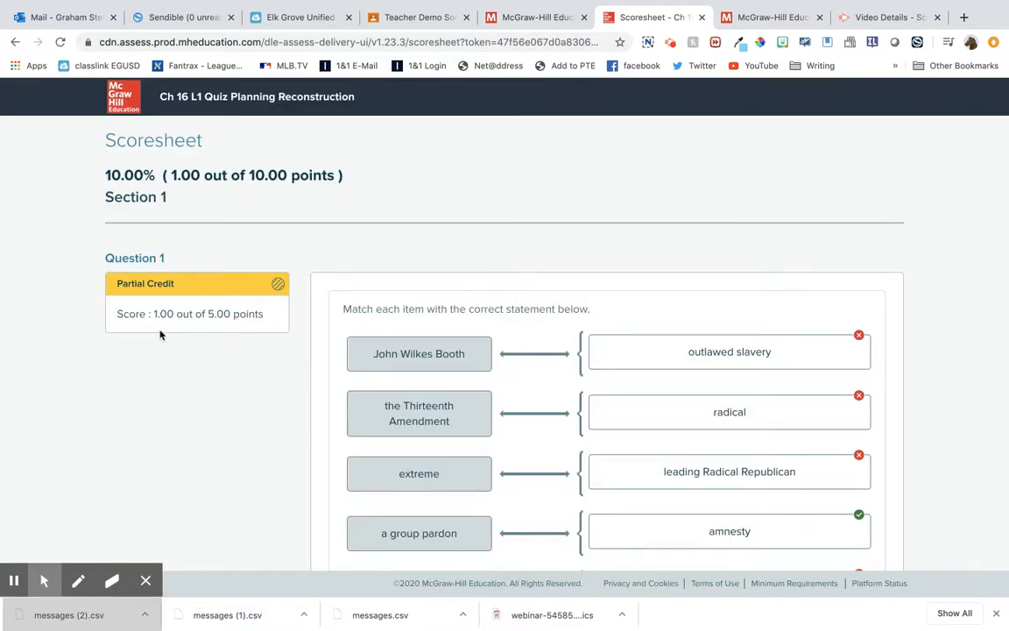
{"action": "scroll", "coordinate": [207, 387], "scroll_direction": "down", "scroll_amount": 5}
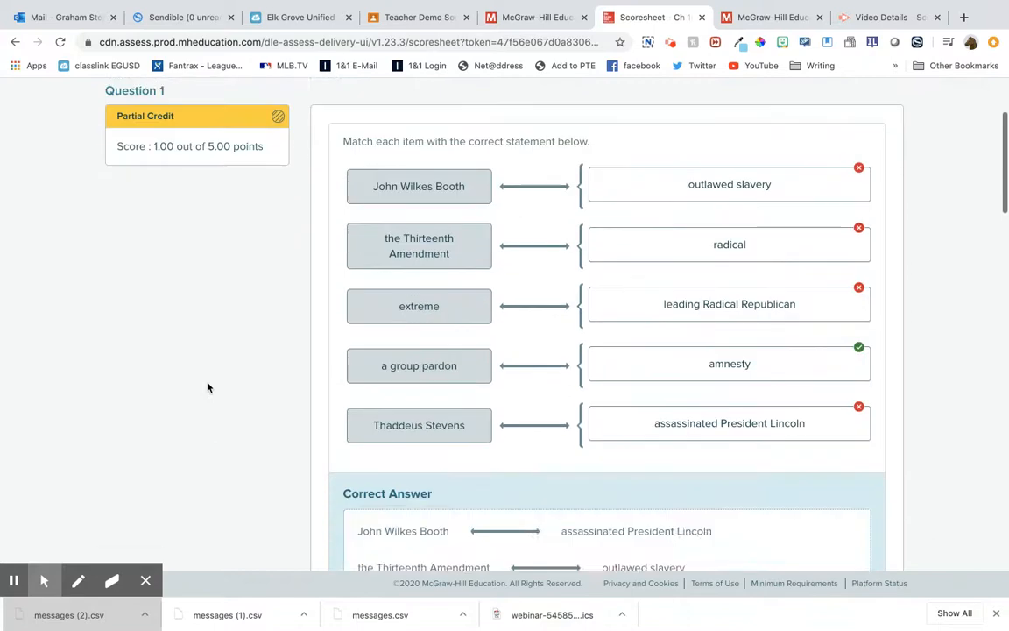
{"action": "scroll", "coordinate": [208, 388], "scroll_direction": "down", "scroll_amount": 2}
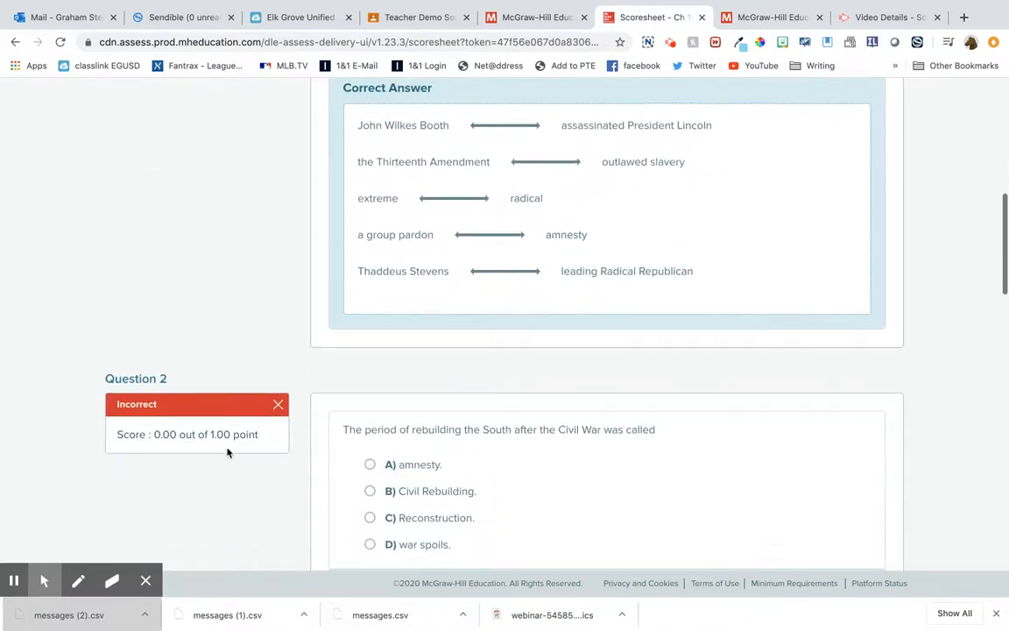
{"action": "scroll", "coordinate": [220, 480], "scroll_direction": "down", "scroll_amount": 9}
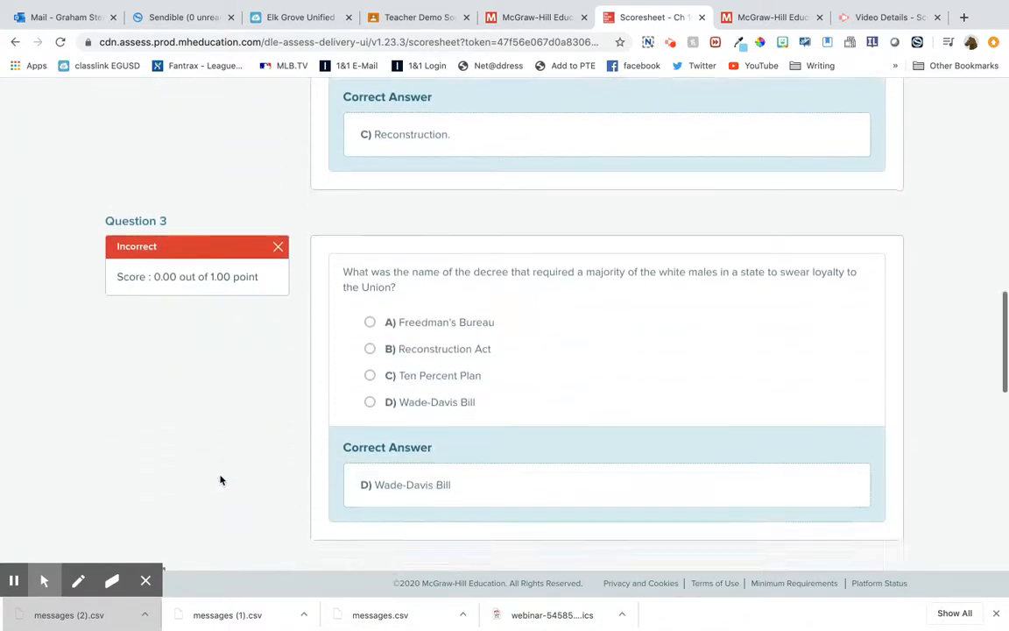
{"action": "scroll", "coordinate": [220, 481], "scroll_direction": "down", "scroll_amount": 10}
{"action": "scroll", "coordinate": [220, 480], "scroll_direction": "up", "scroll_amount": 20}
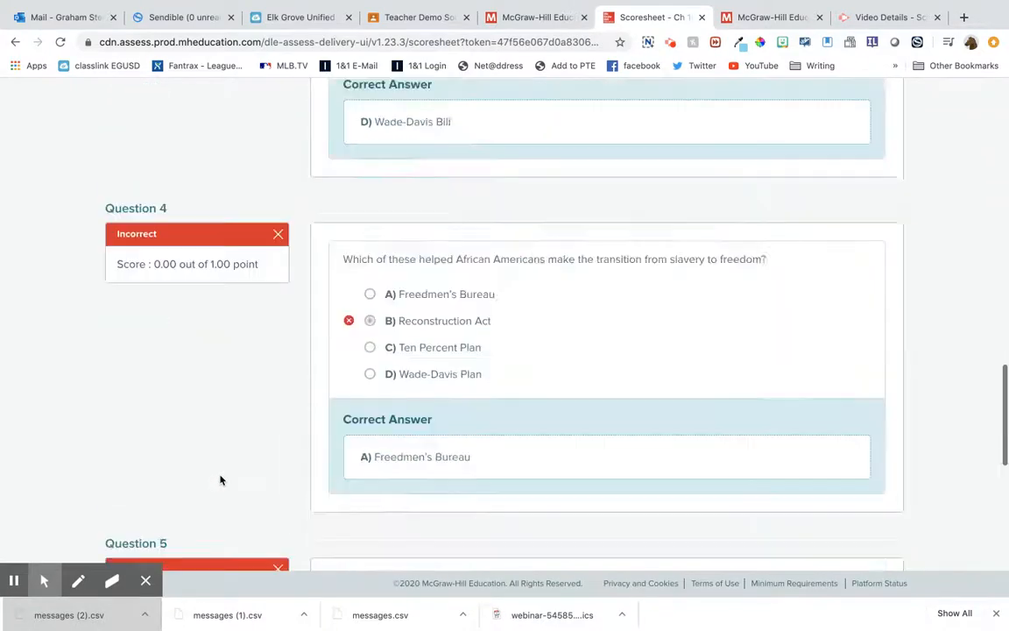
{"action": "scroll", "coordinate": [220, 480], "scroll_direction": "up", "scroll_amount": 2}
{"action": "scroll", "coordinate": [220, 480], "scroll_direction": "down", "scroll_amount": 1}
{"action": "scroll", "coordinate": [220, 480], "scroll_direction": "up", "scroll_amount": 1}
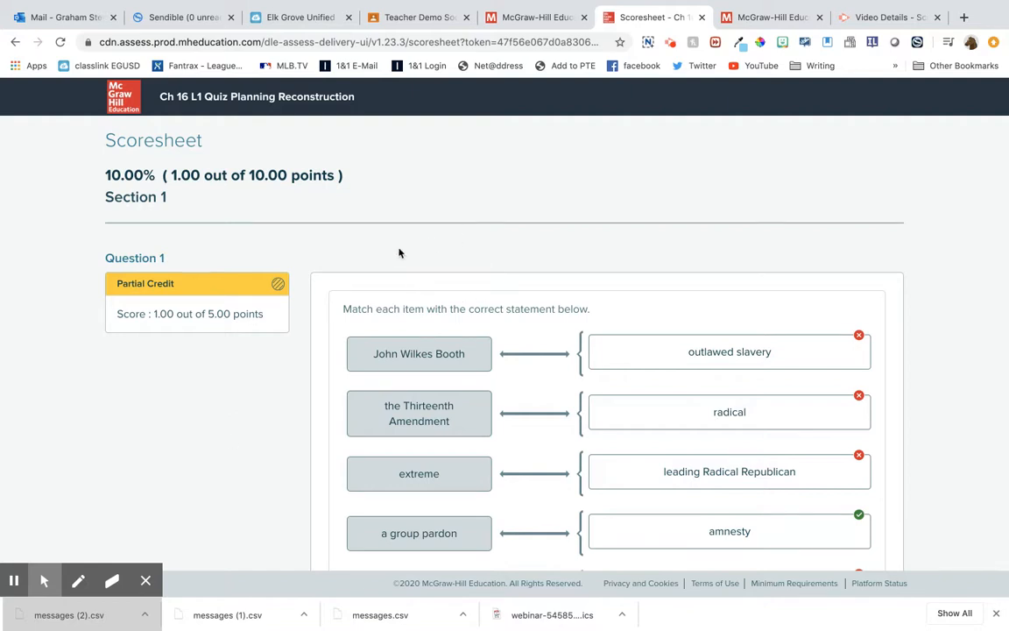
{"action": "left_click", "coordinate": [701, 17]}
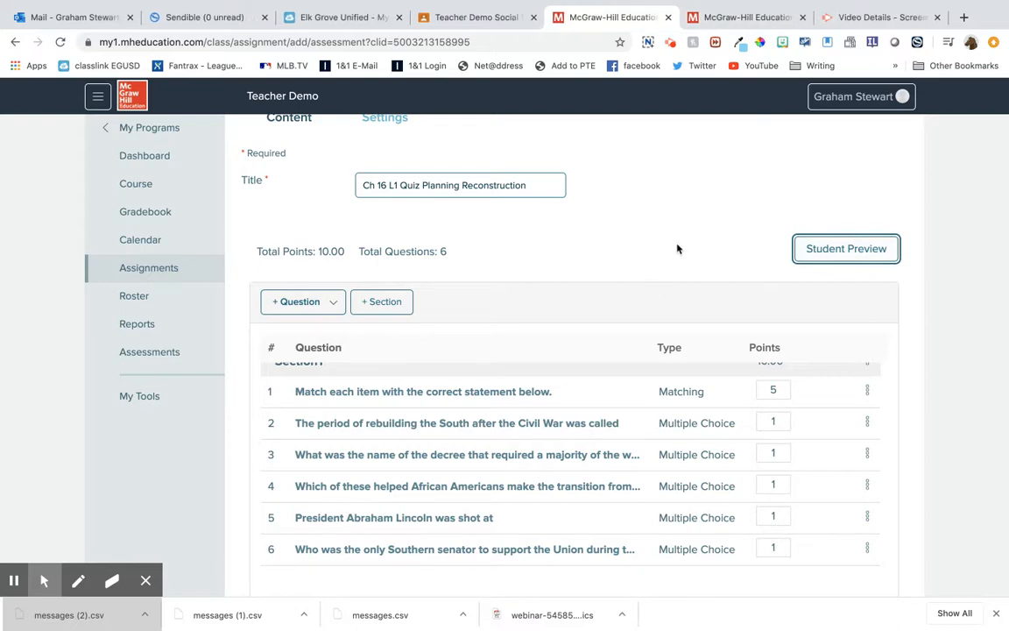
Continue to the new assessment's settings and set the scheduled end date to 04/10/2020
{"action": "scroll", "coordinate": [677, 249], "scroll_direction": "down", "scroll_amount": 2}
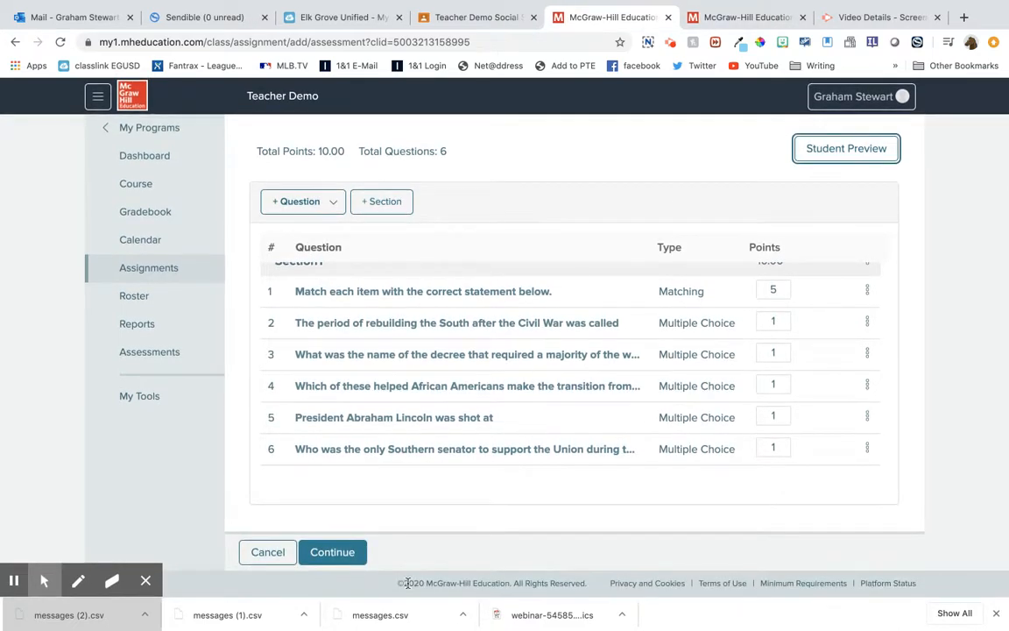
{"action": "left_click", "coordinate": [342, 553]}
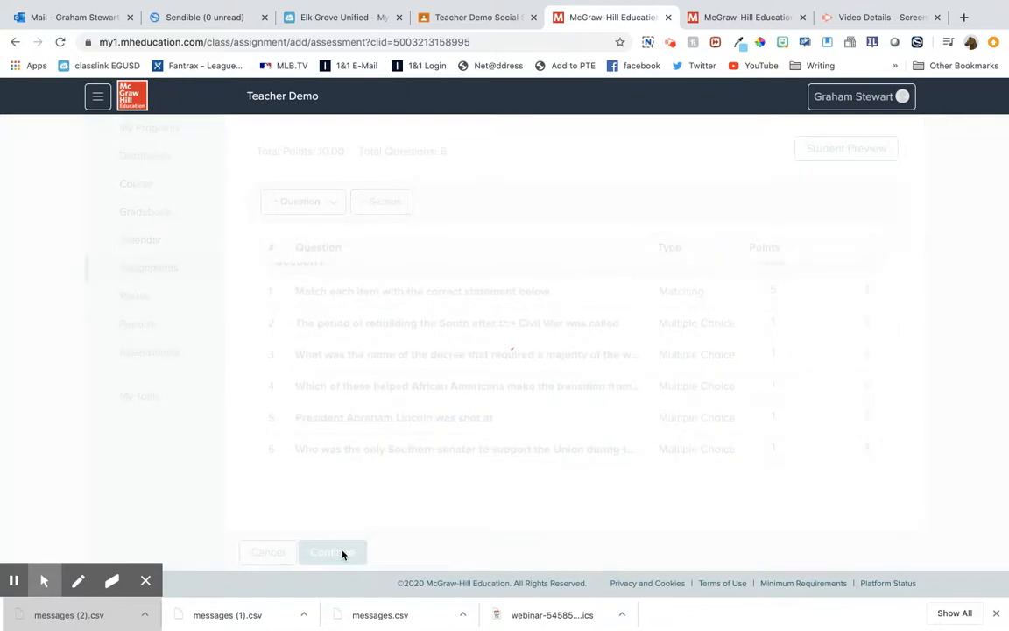
{"action": "scroll", "coordinate": [633, 405], "scroll_direction": "up", "scroll_amount": 3}
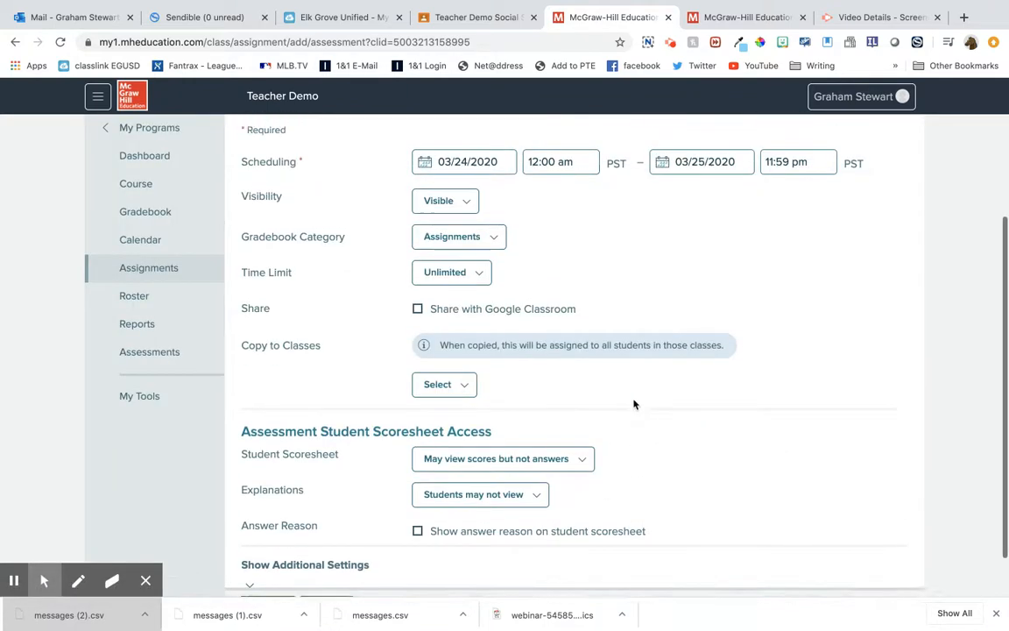
{"action": "scroll", "coordinate": [599, 252], "scroll_direction": "up", "scroll_amount": 2}
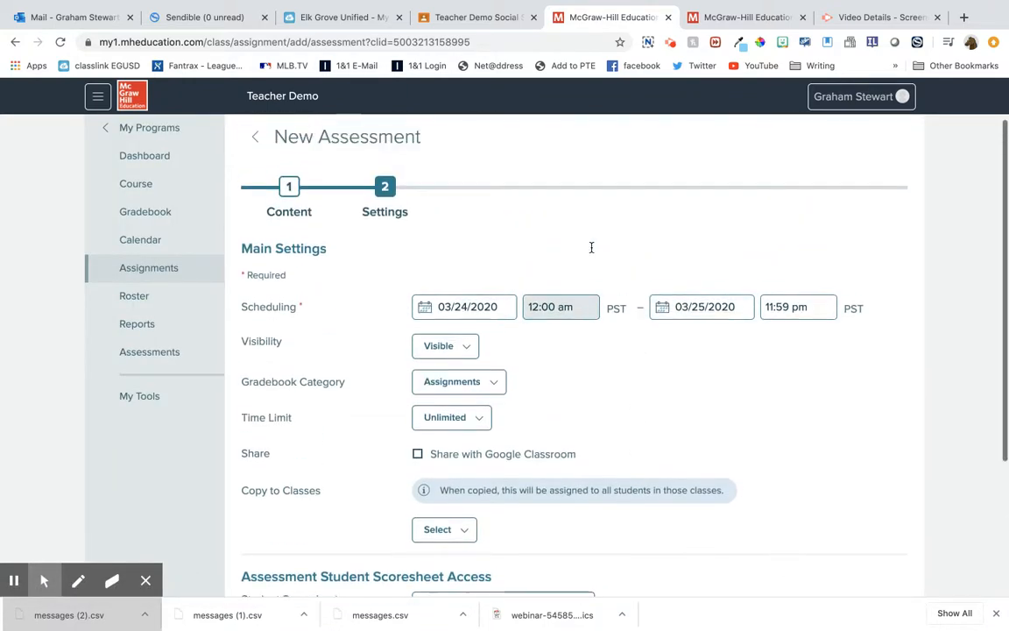
{"action": "left_click", "coordinate": [733, 306]}
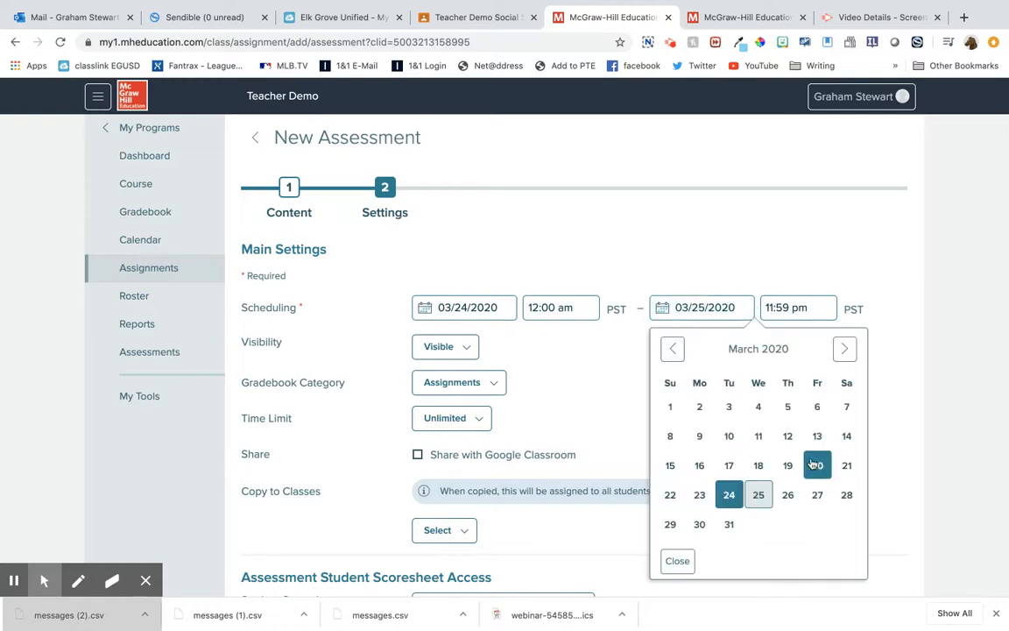
{"action": "left_click", "coordinate": [846, 350]}
{"action": "left_click", "coordinate": [816, 435]}
Look over the available time limit options and leave the setting at Unlimited
{"action": "scroll", "coordinate": [799, 461], "scroll_direction": "down", "scroll_amount": 2}
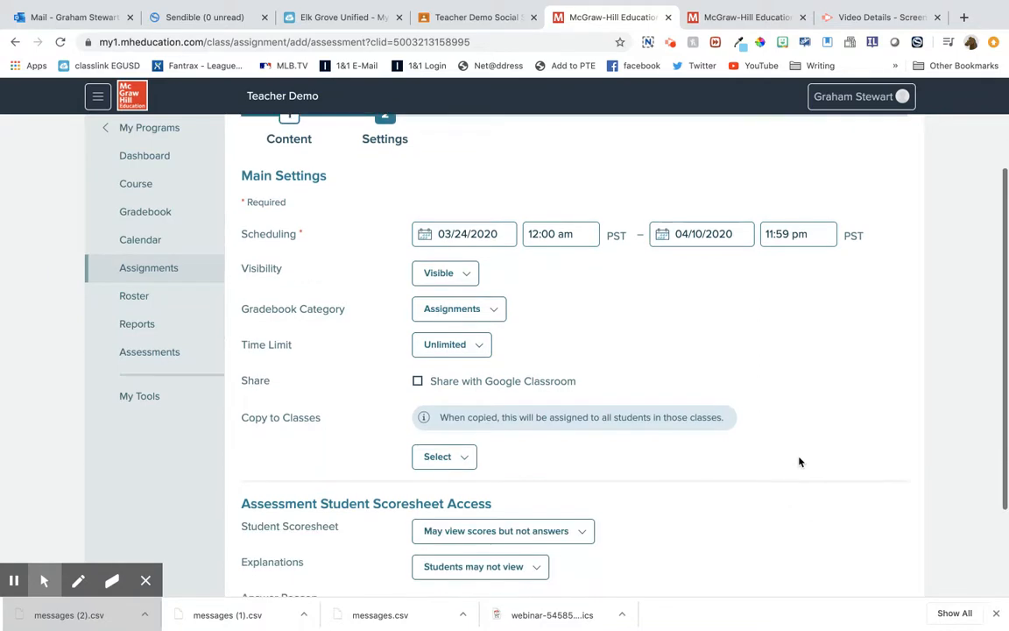
{"action": "left_click", "coordinate": [481, 348]}
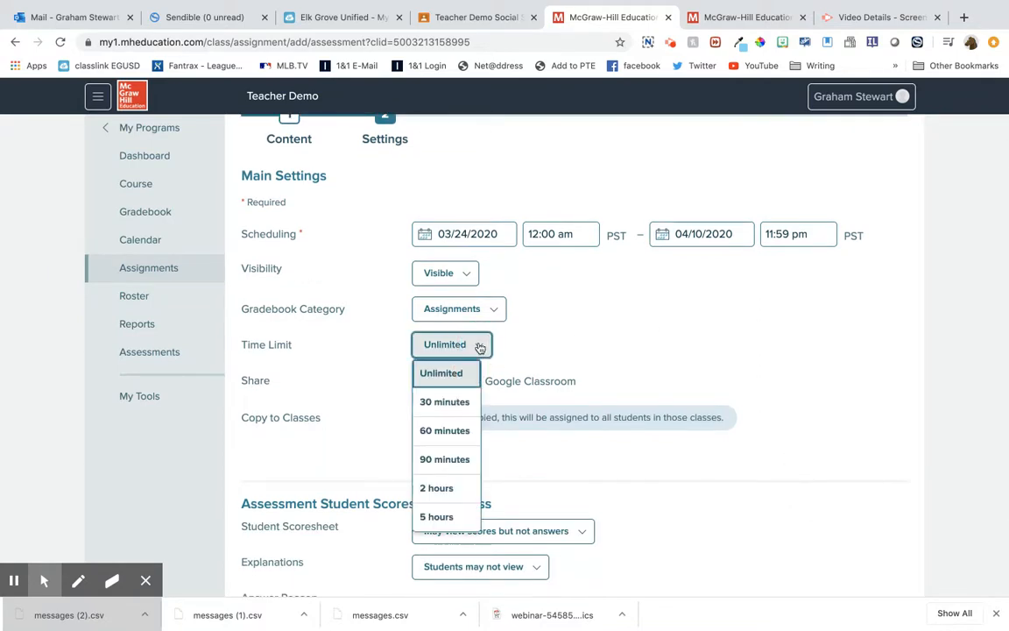
{"action": "left_click", "coordinate": [480, 348]}
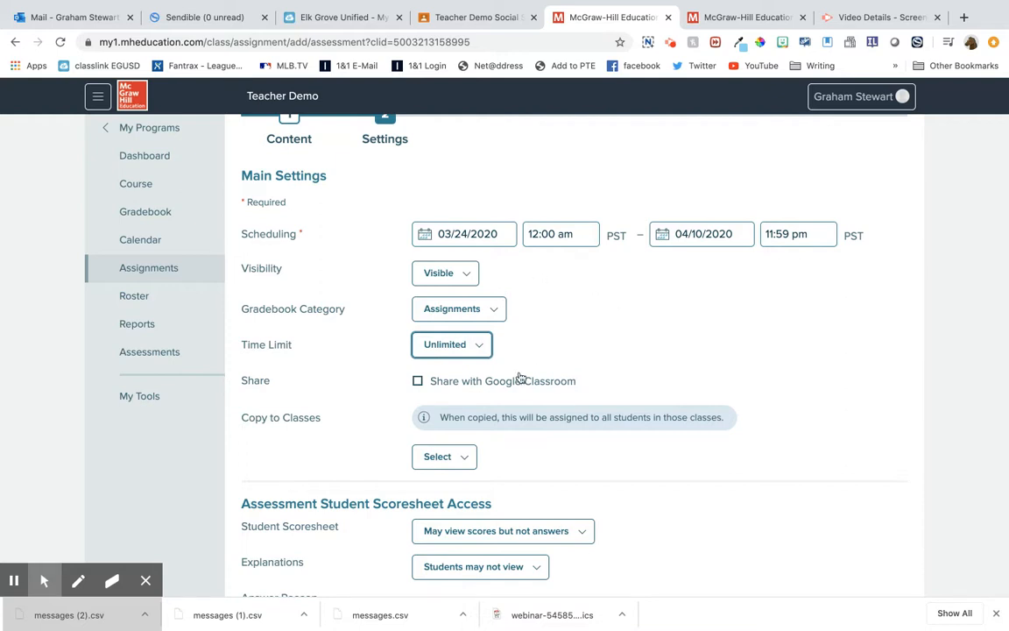
Set the assessment to be copied to all listed classes, Period 7 and planning
{"action": "scroll", "coordinate": [549, 478], "scroll_direction": "down", "scroll_amount": 2}
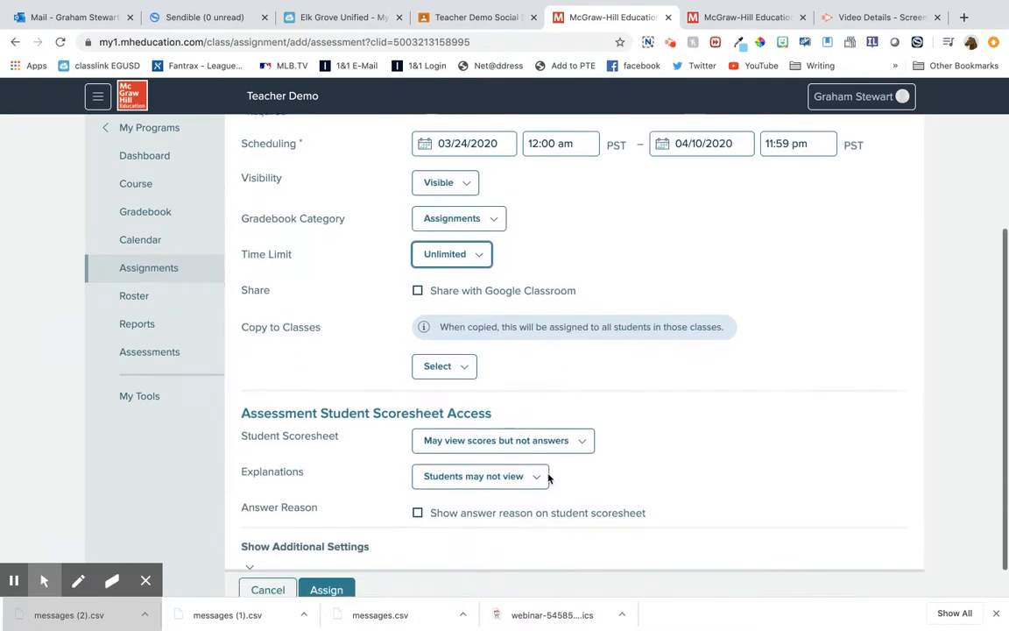
{"action": "left_click", "coordinate": [465, 367]}
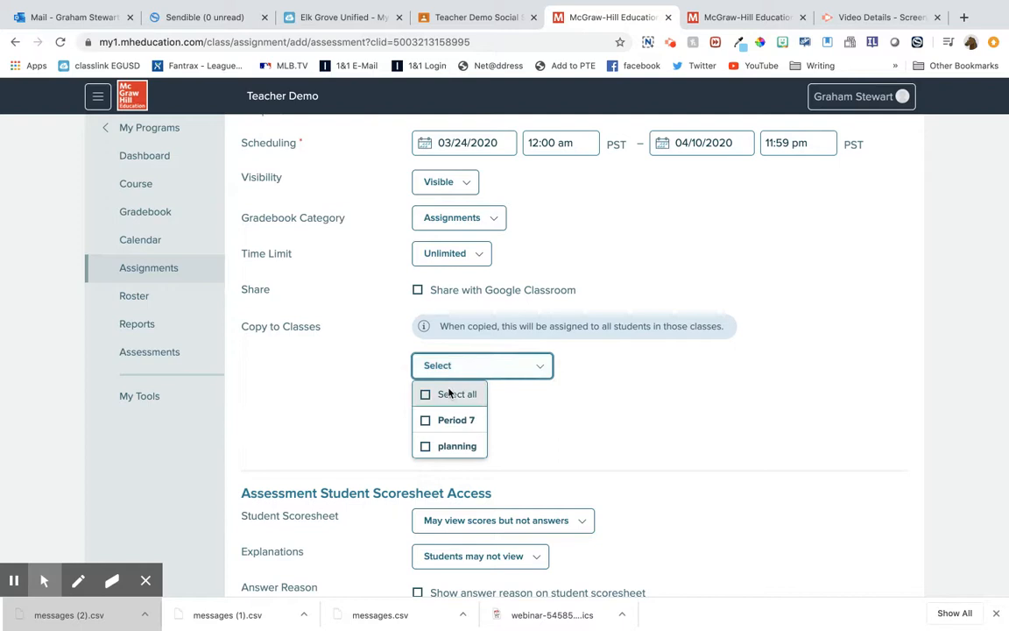
{"action": "left_click", "coordinate": [427, 395]}
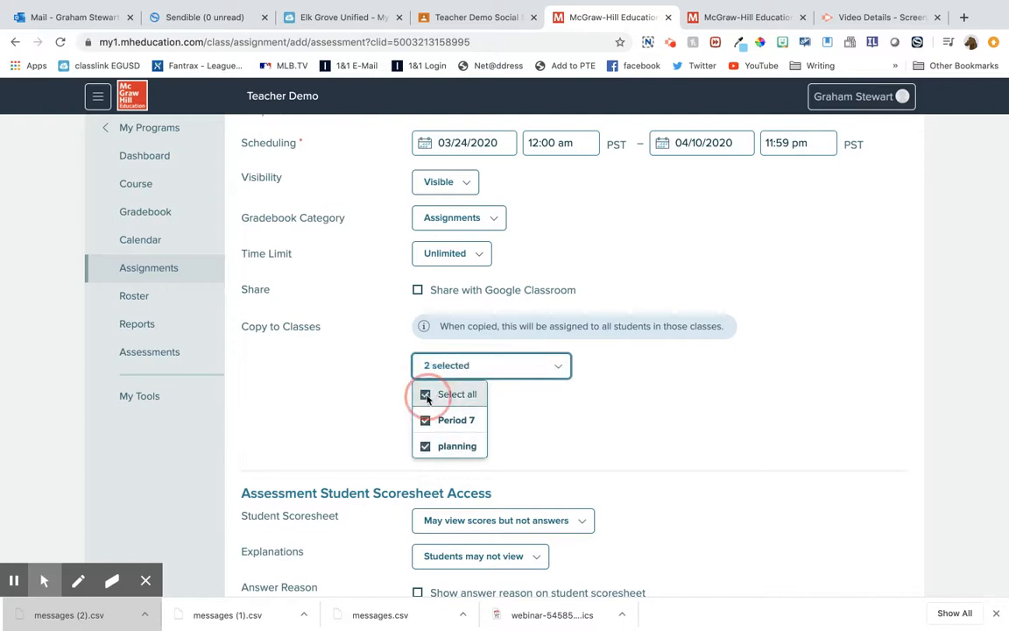
{"action": "left_click", "coordinate": [648, 407]}
Let students view the scoresheet after completing the assessment, allow them to view explanations, and enable showing the answer reason on the student scoresheet
{"action": "scroll", "coordinate": [649, 410], "scroll_direction": "down", "scroll_amount": 2}
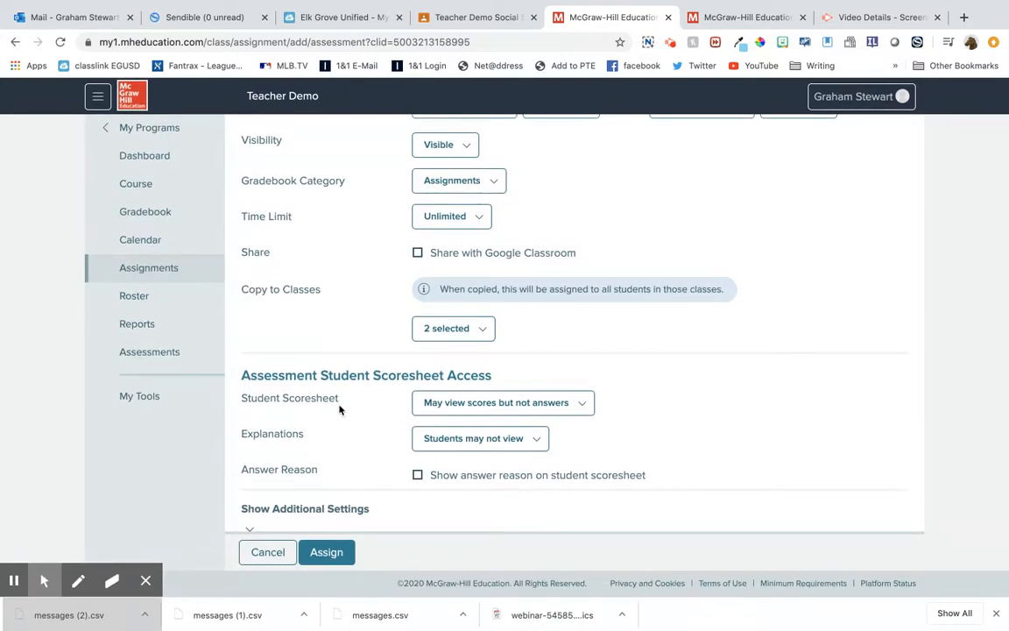
{"action": "left_click", "coordinate": [538, 408]}
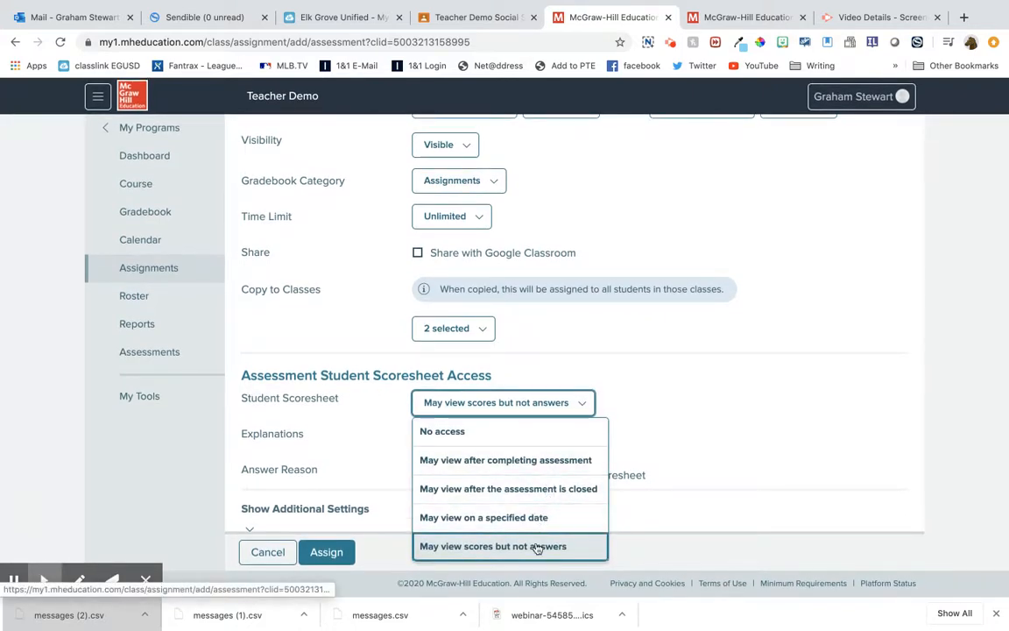
{"action": "left_click", "coordinate": [534, 461]}
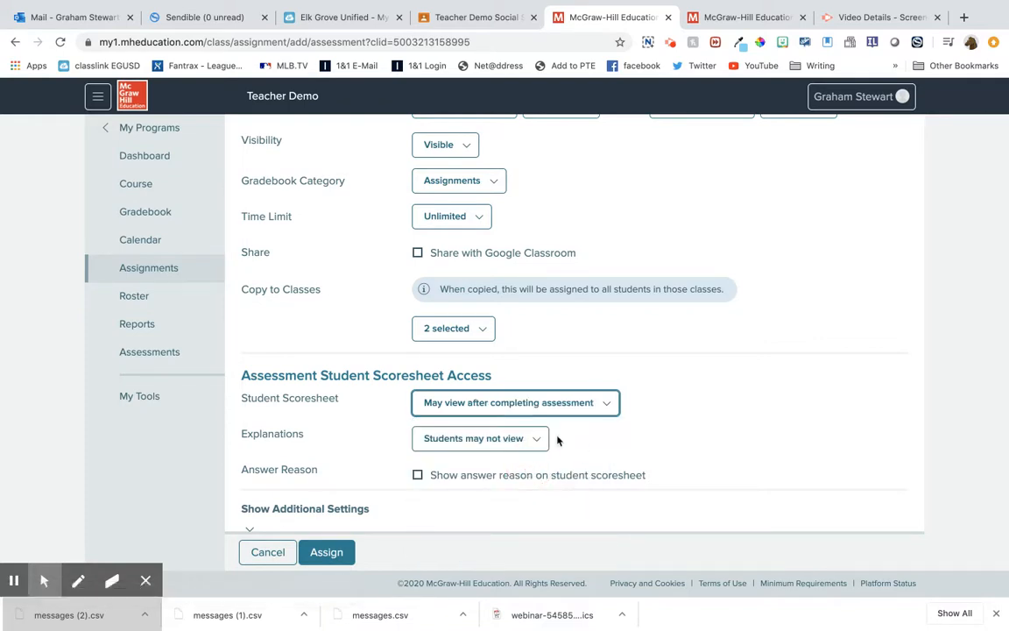
{"action": "left_click", "coordinate": [537, 445]}
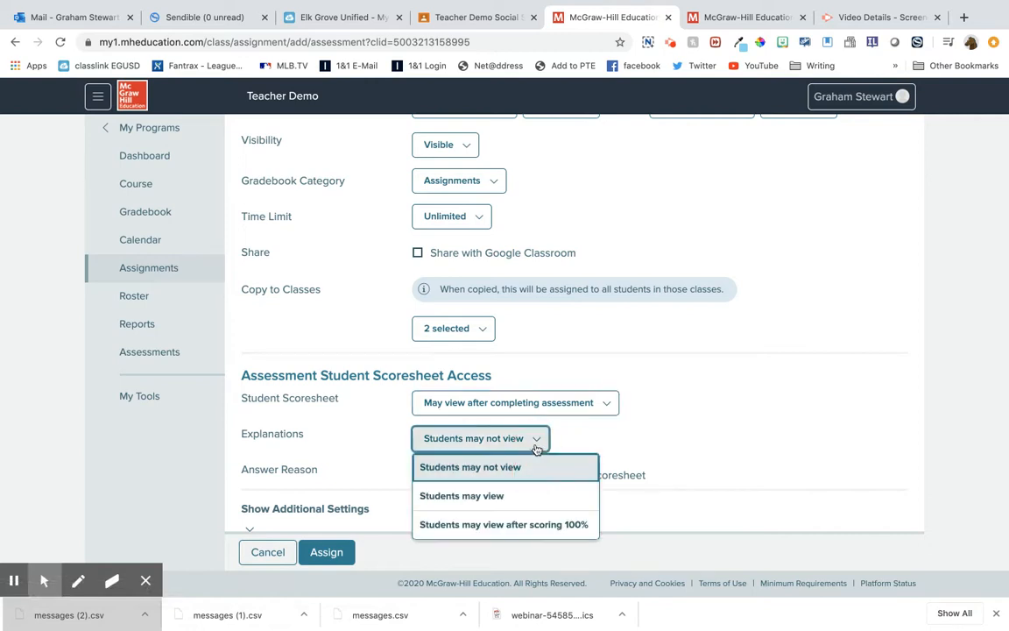
{"action": "left_click", "coordinate": [520, 496]}
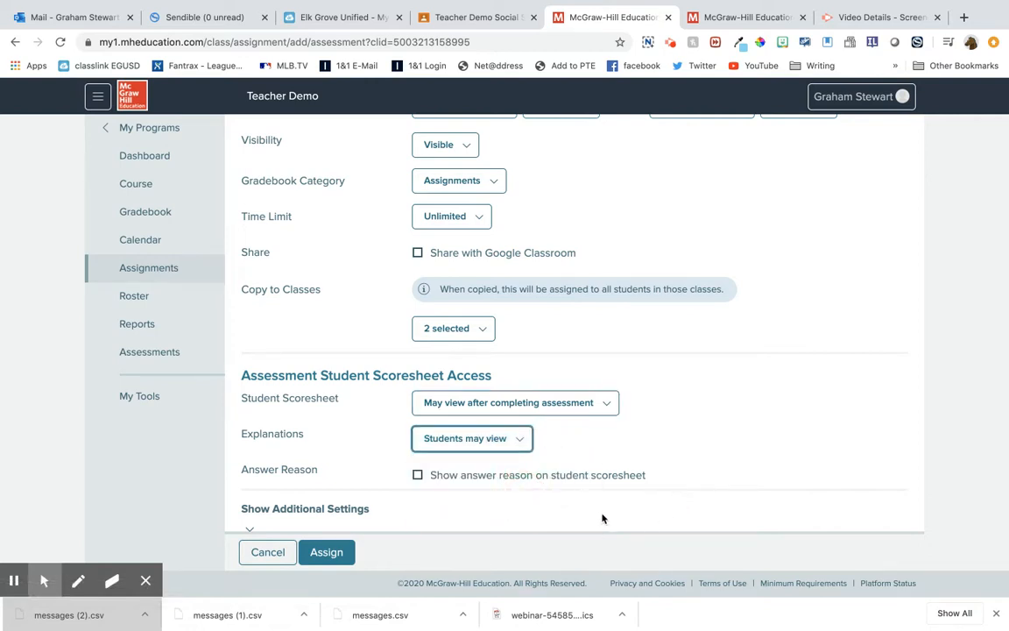
{"action": "left_click", "coordinate": [417, 474]}
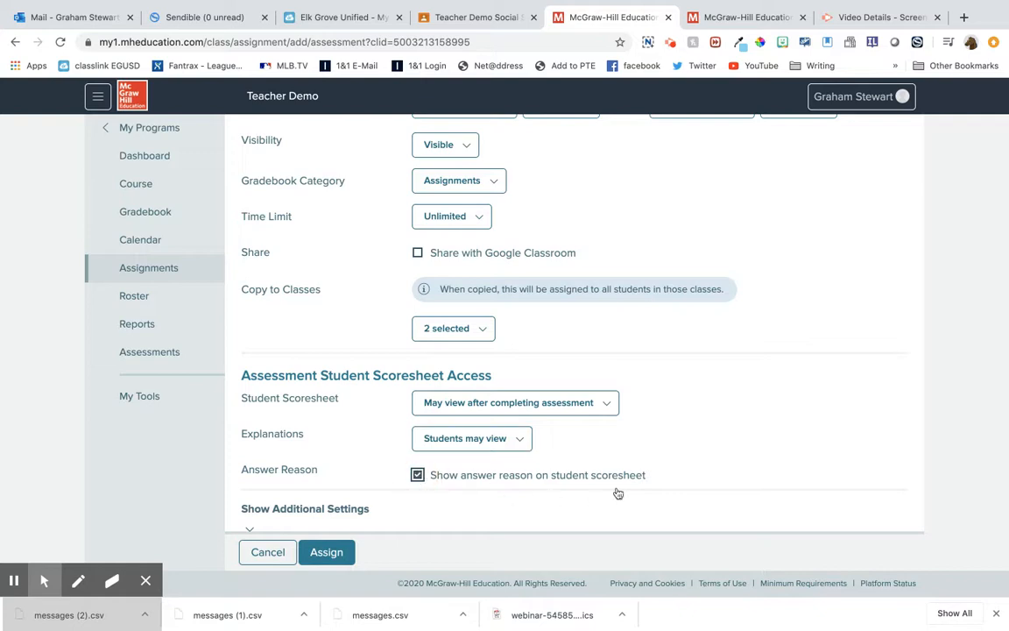
Expand the additional settings and look over the assessment introduction and type options, leaving the type at Exam
{"action": "left_click", "coordinate": [344, 511]}
{"action": "scroll", "coordinate": [442, 505], "scroll_direction": "down", "scroll_amount": 4}
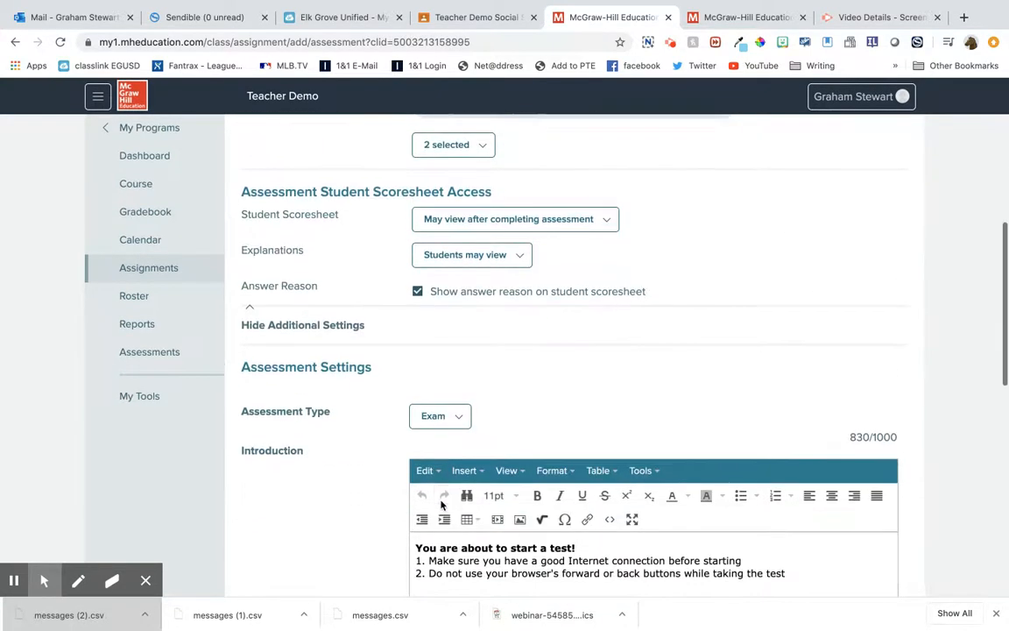
{"action": "scroll", "coordinate": [441, 506], "scroll_direction": "down", "scroll_amount": 3}
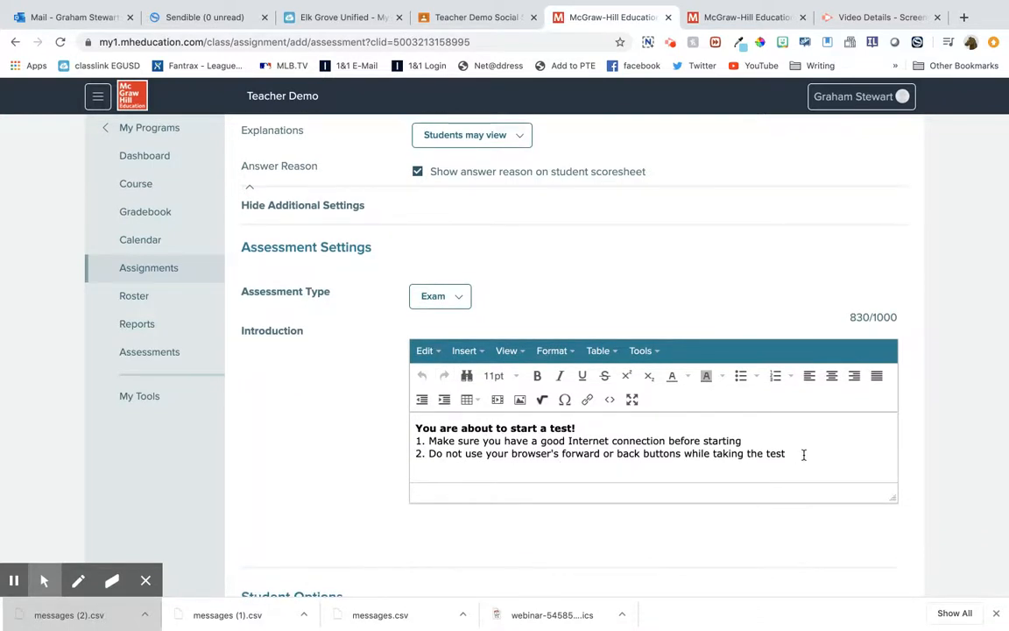
{"action": "scroll", "coordinate": [293, 396], "scroll_direction": "up", "scroll_amount": 1}
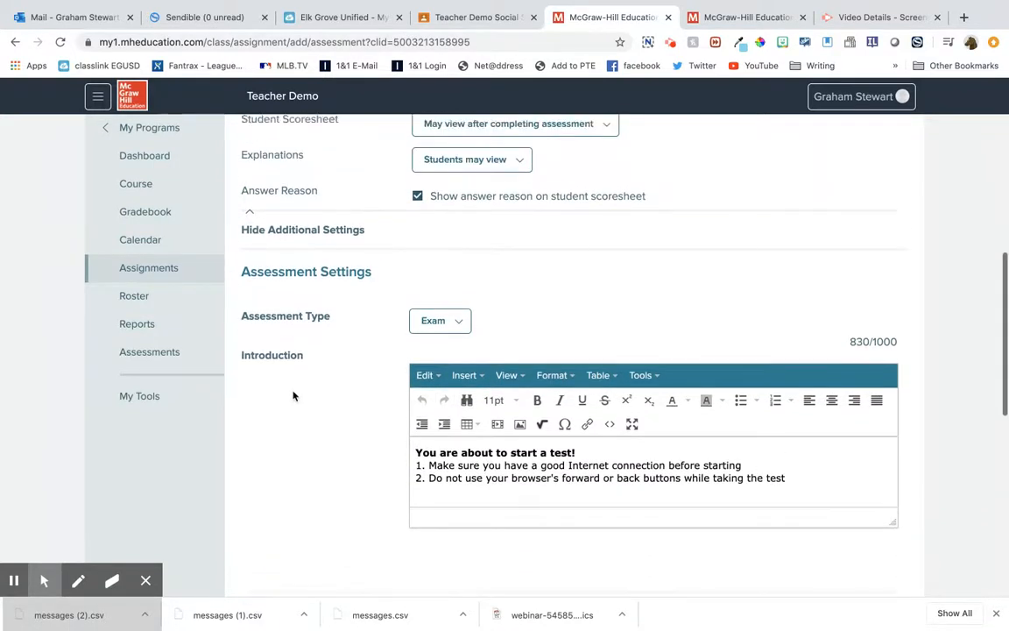
{"action": "left_click", "coordinate": [458, 344]}
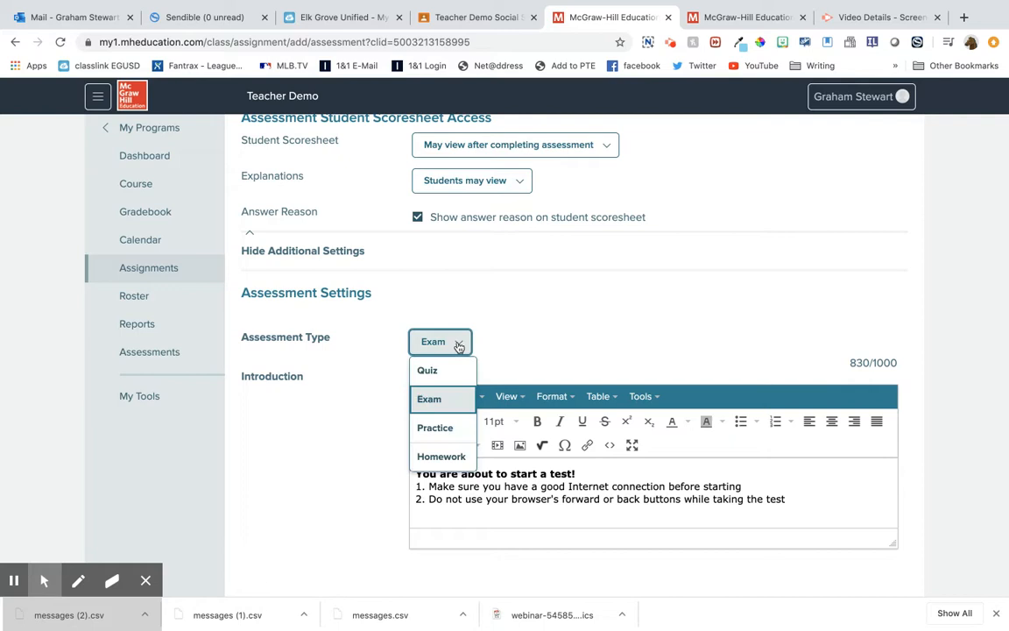
{"action": "left_click", "coordinate": [458, 345]}
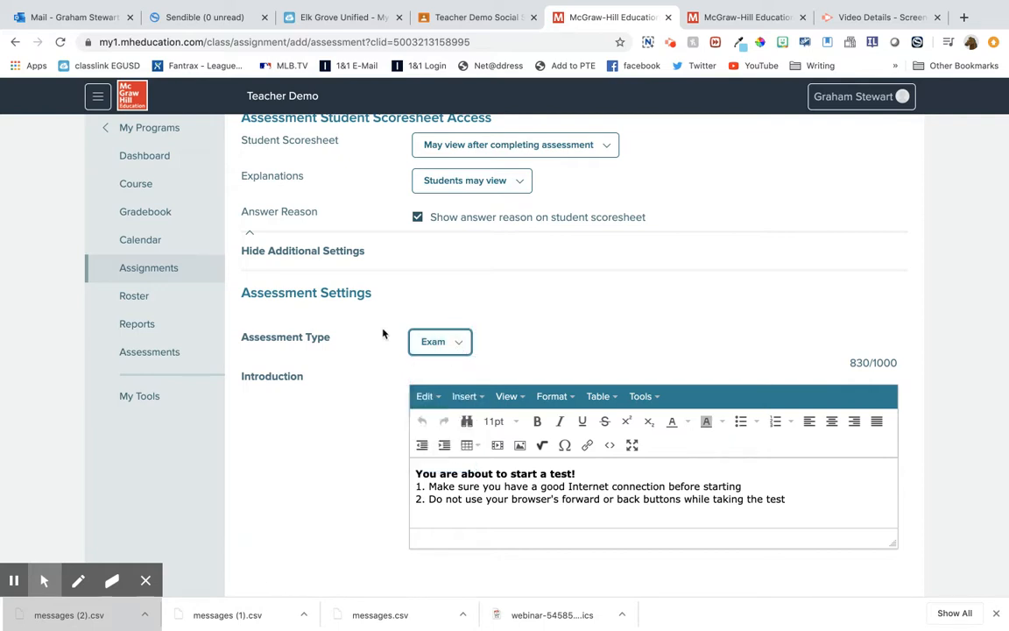
Enable sharing the assessment with Google Classroom and check the classes selected for copying
{"action": "scroll", "coordinate": [383, 333], "scroll_direction": "up", "scroll_amount": 5}
{"action": "scroll", "coordinate": [383, 333], "scroll_direction": "up", "scroll_amount": 3}
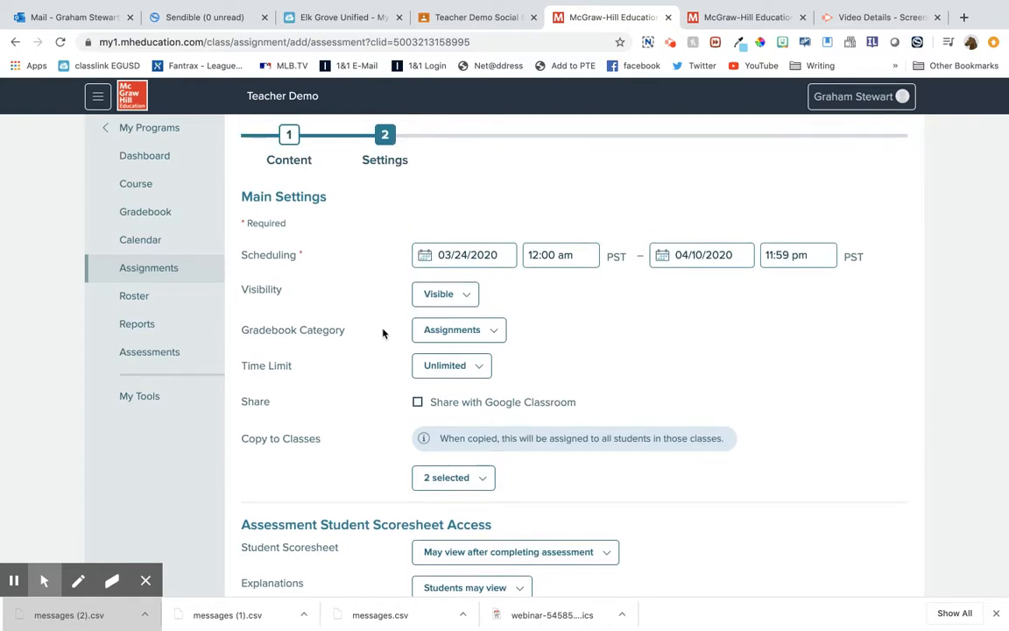
{"action": "scroll", "coordinate": [383, 333], "scroll_direction": "down", "scroll_amount": 1}
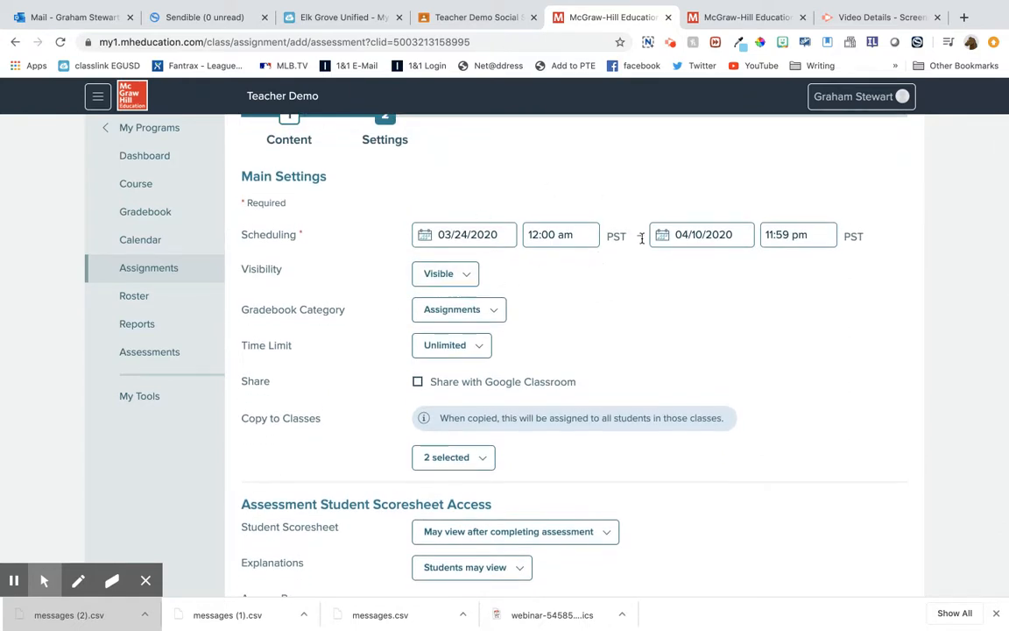
{"action": "left_click", "coordinate": [418, 382]}
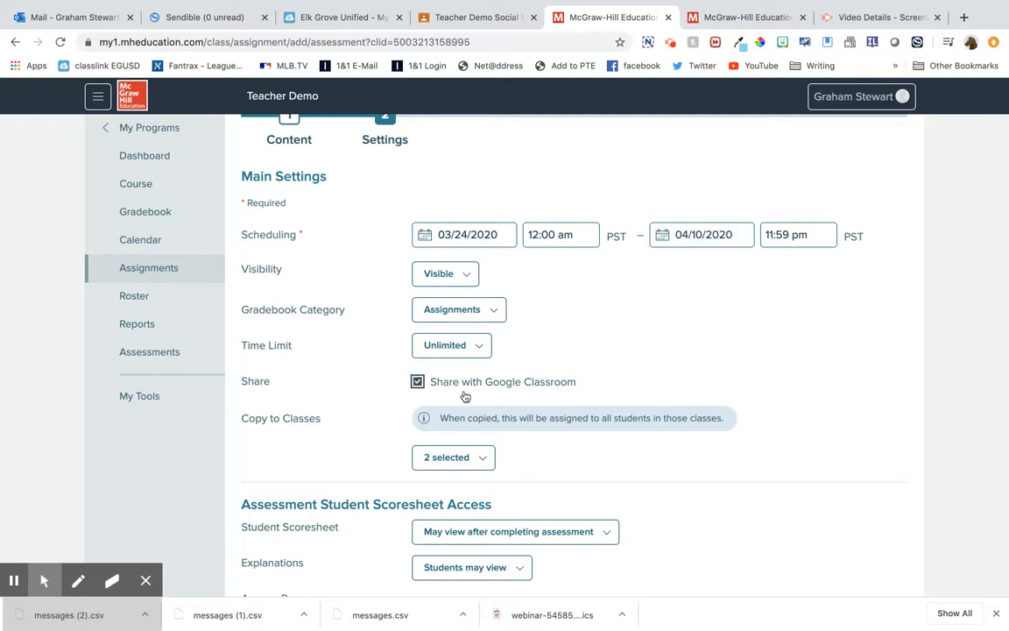
{"action": "left_click", "coordinate": [482, 460]}
{"action": "left_click", "coordinate": [586, 467]}
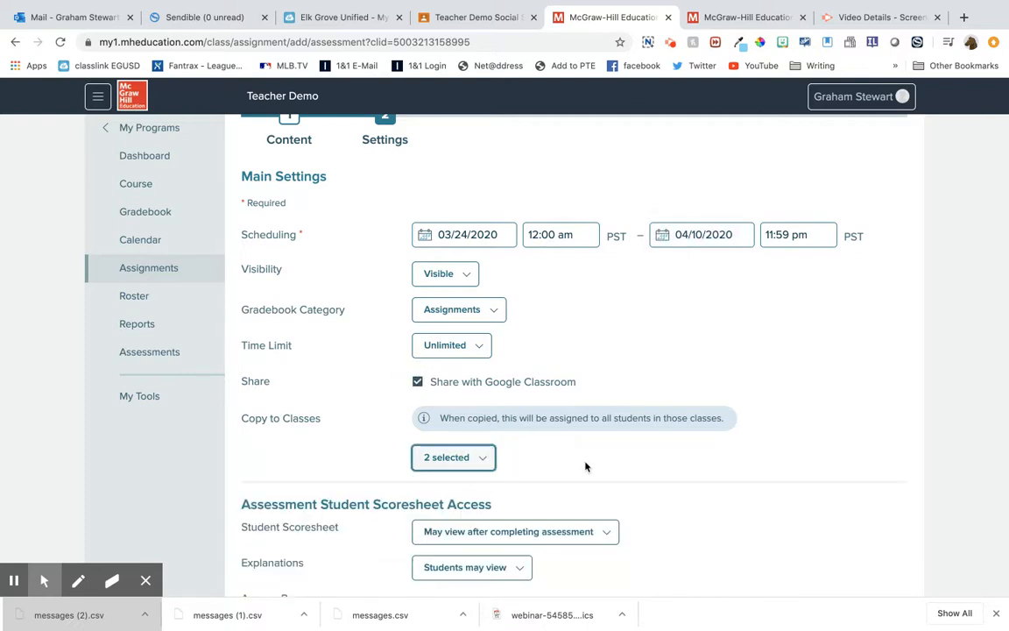
Review the remaining student tool and display options, keep them as they are, and assign the assessment
{"action": "scroll", "coordinate": [587, 466], "scroll_direction": "down", "scroll_amount": 8}
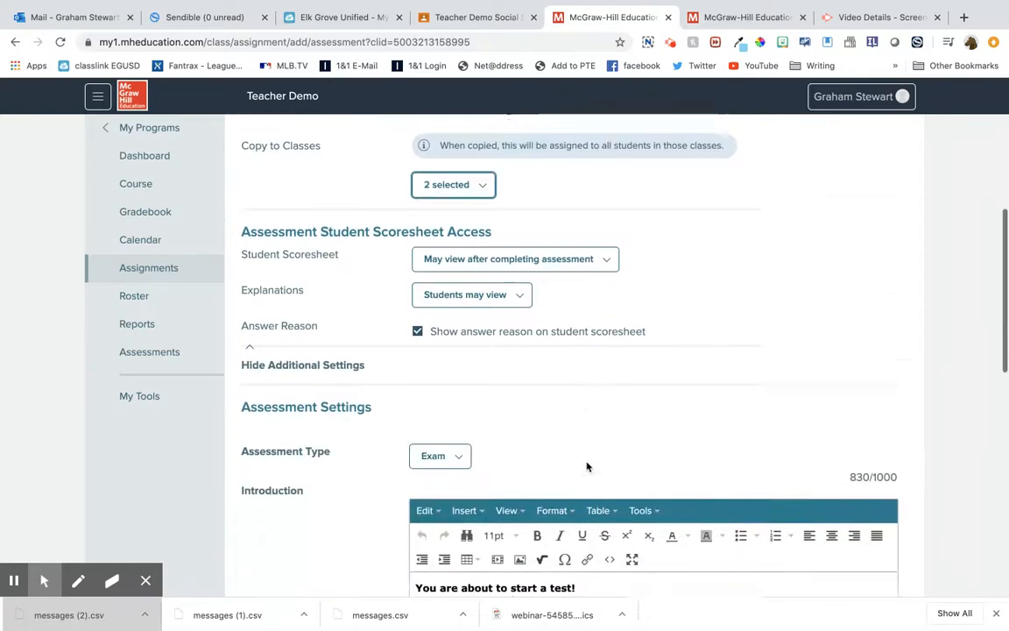
{"action": "scroll", "coordinate": [587, 466], "scroll_direction": "down", "scroll_amount": 3}
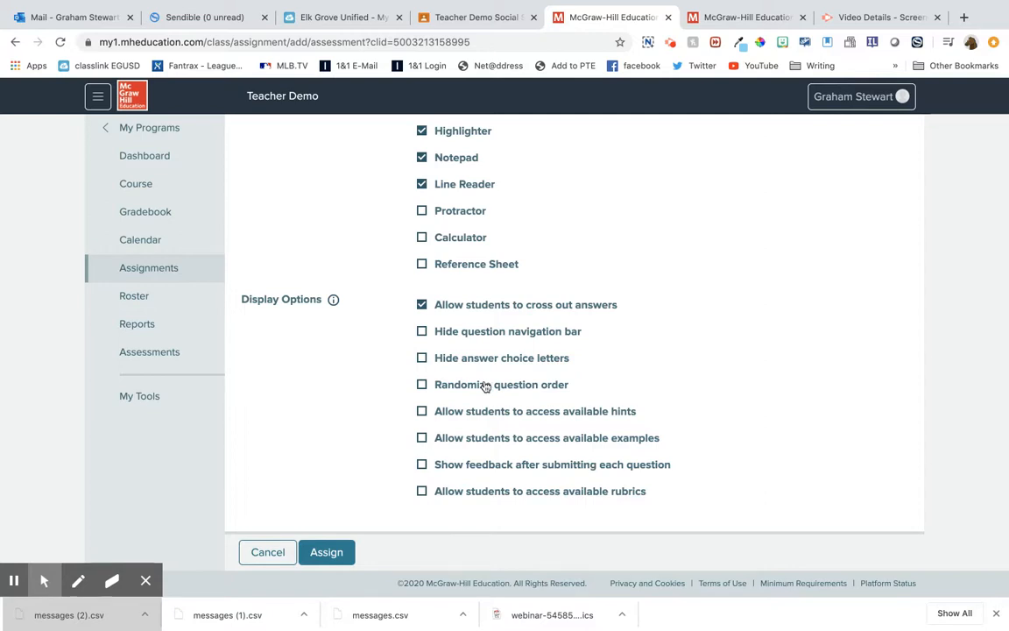
{"action": "left_click", "coordinate": [321, 555]}
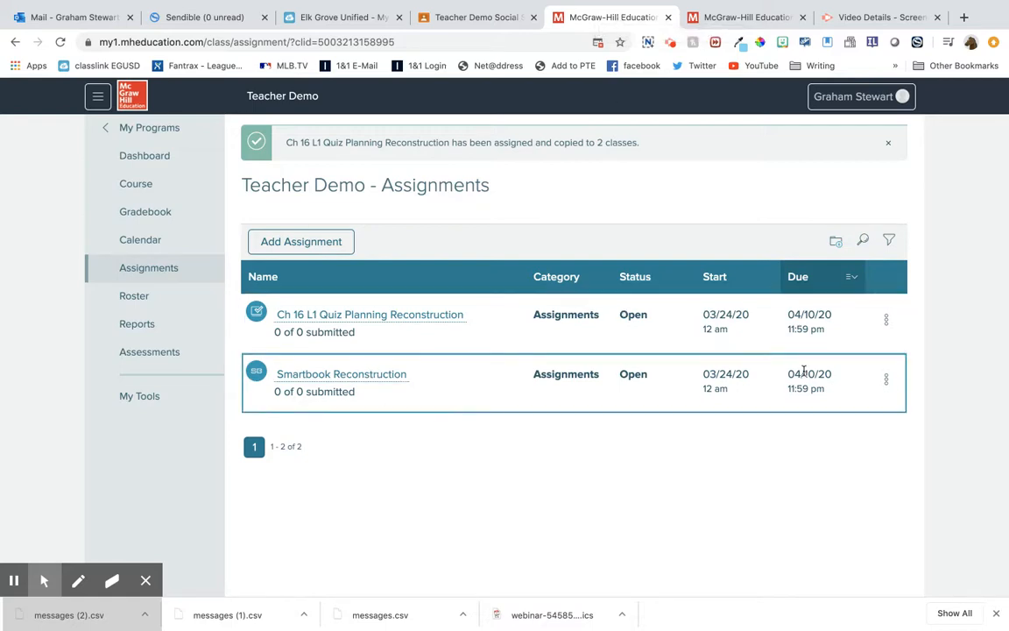
Start sharing the Smartbook Reconstruction assignment with Google Classroom
{"action": "left_click", "coordinate": [887, 382]}
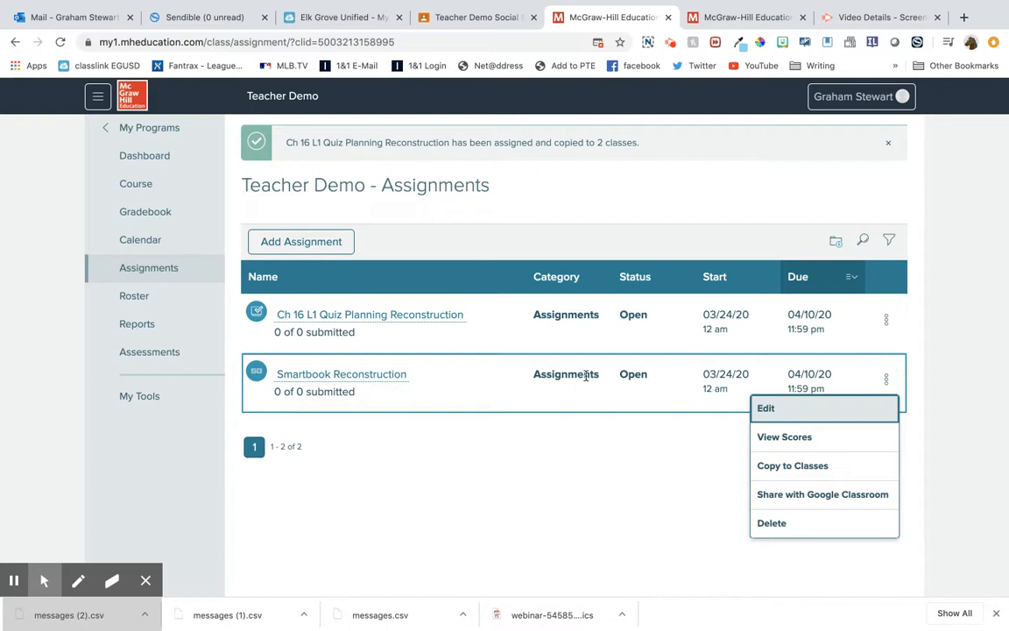
{"action": "left_click", "coordinate": [653, 333]}
{"action": "left_click", "coordinate": [886, 379]}
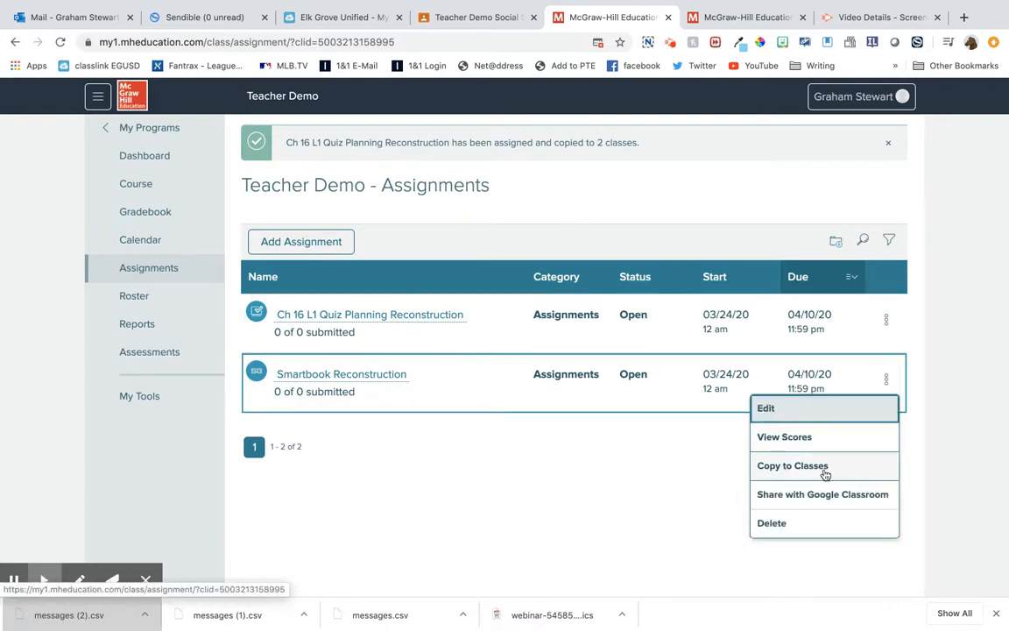
{"action": "left_click", "coordinate": [816, 496]}
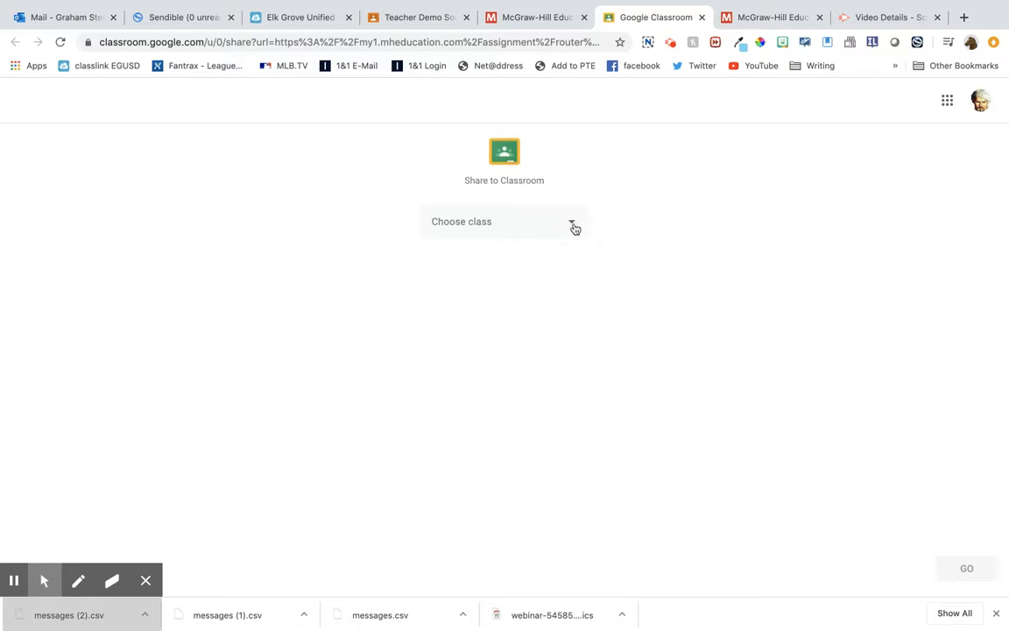
Choose the Teacher Demo Social Studies class with the Create assignment action and continue to the assignment form
{"action": "left_click", "coordinate": [574, 227]}
{"action": "left_click", "coordinate": [554, 198]}
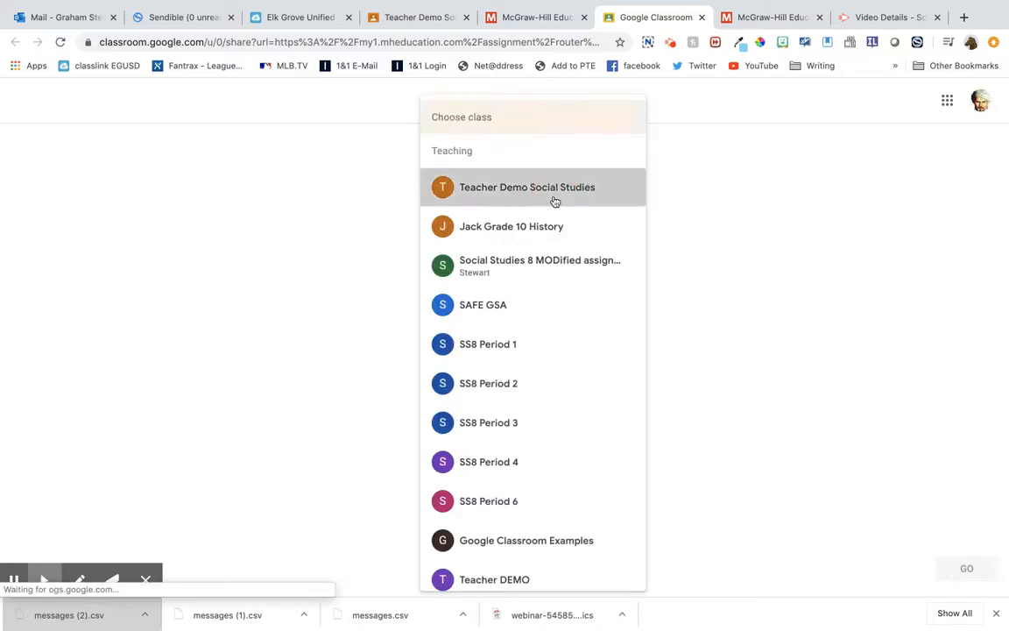
{"action": "left_click", "coordinate": [569, 282]}
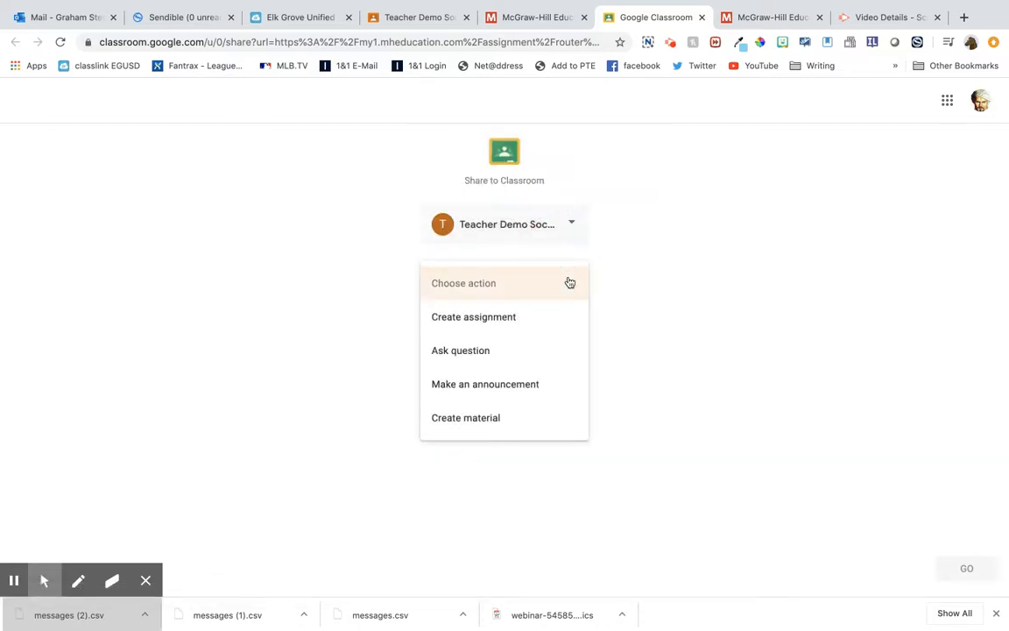
{"action": "left_click", "coordinate": [541, 319]}
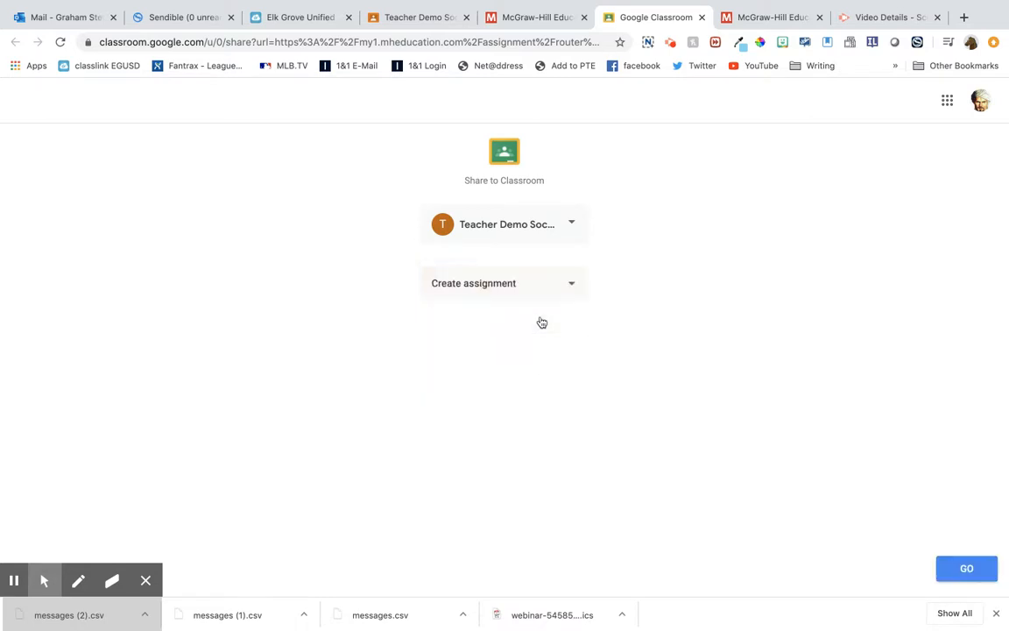
{"action": "left_click", "coordinate": [973, 569]}
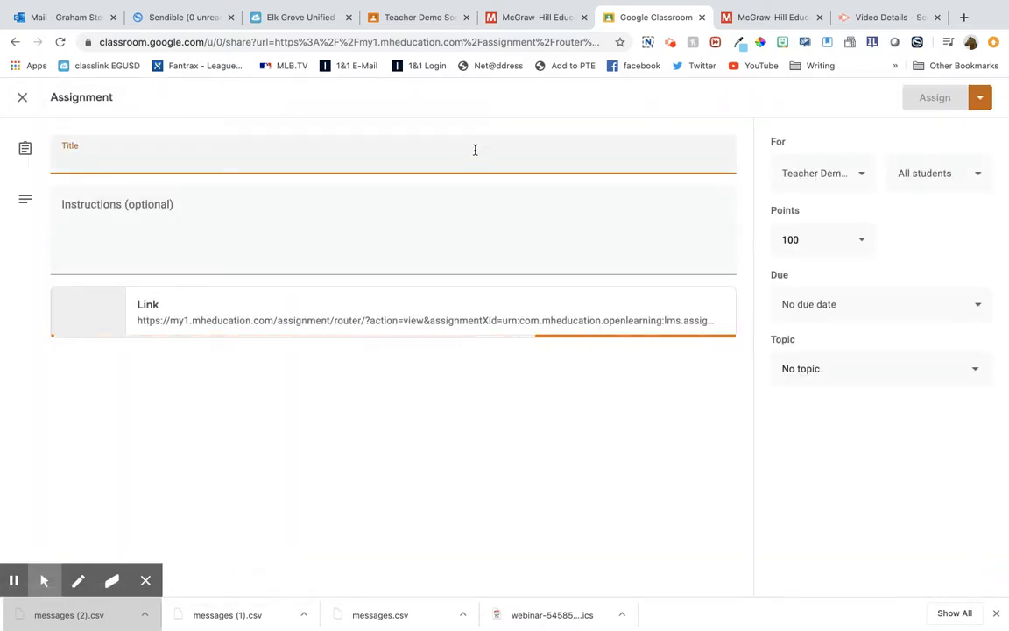
Title the Google Classroom assignment Quiz, assign it to all students, and view the post in the class
{"action": "type", "text": "Quiz"}
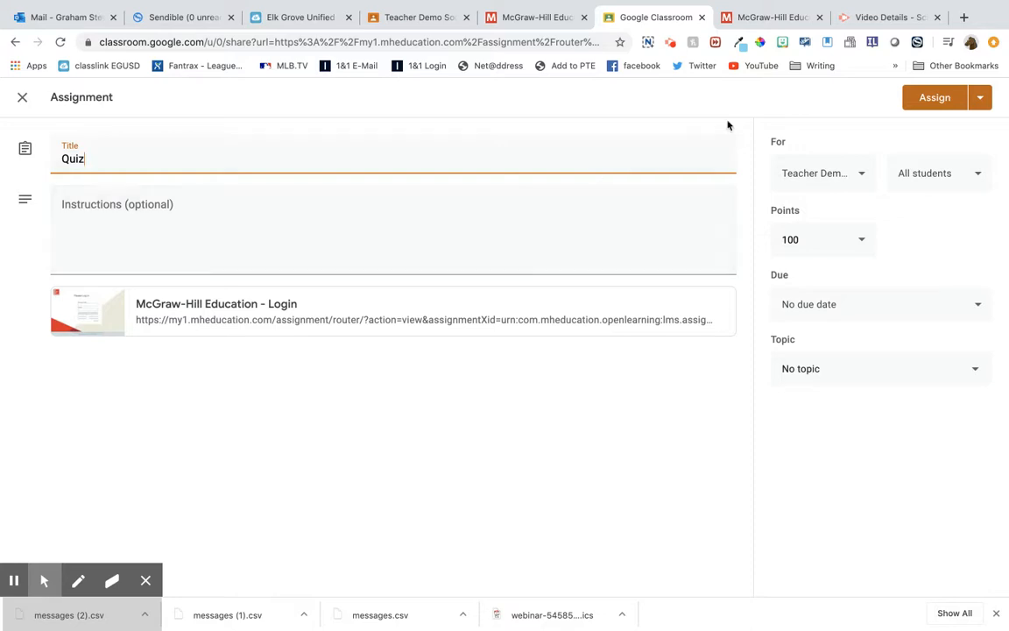
{"action": "left_click", "coordinate": [937, 99]}
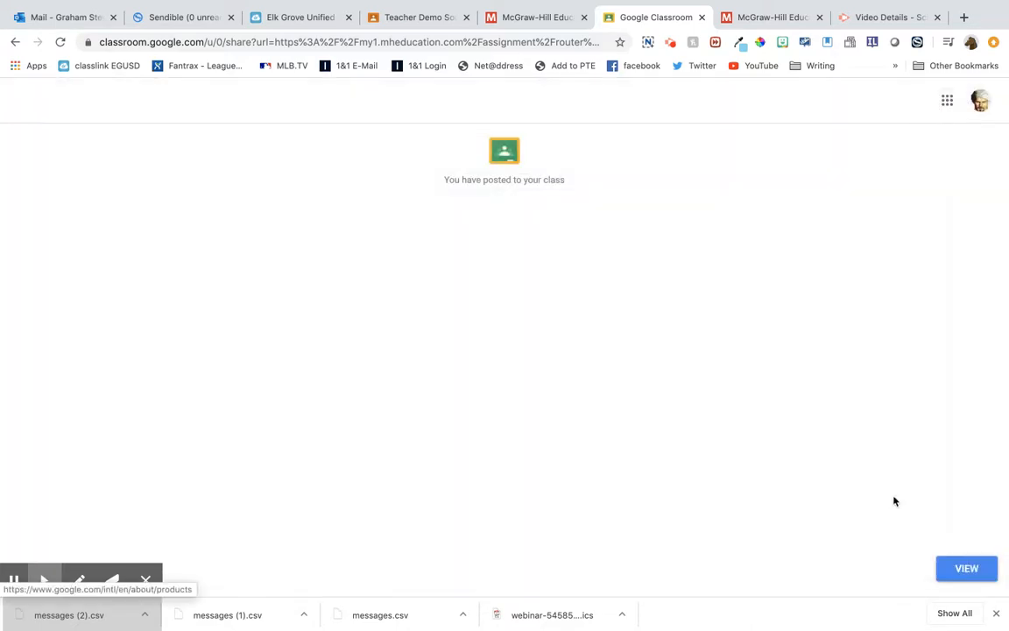
{"action": "left_click", "coordinate": [960, 573]}
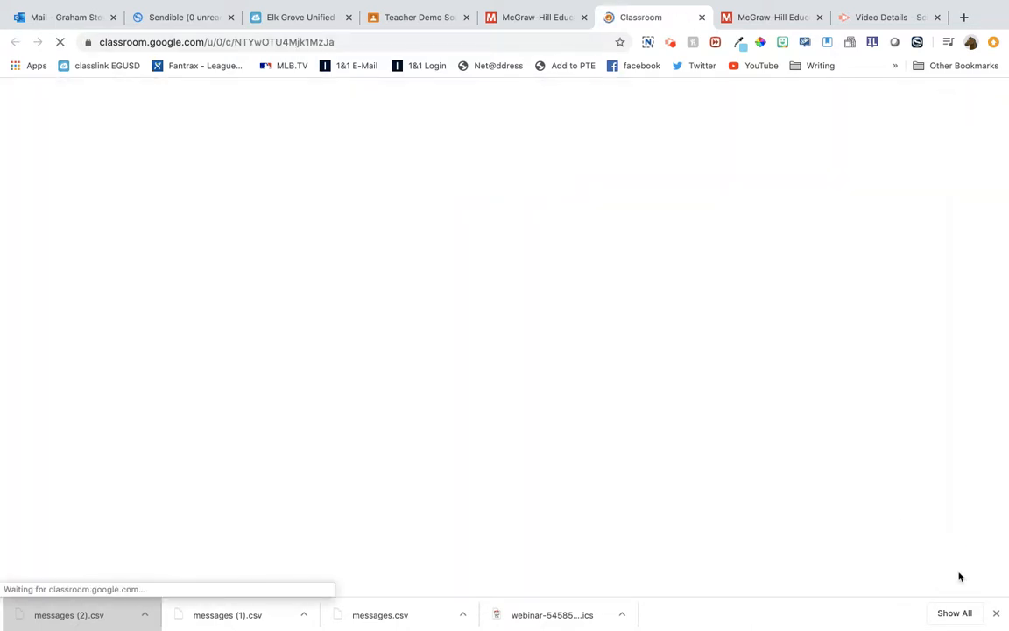